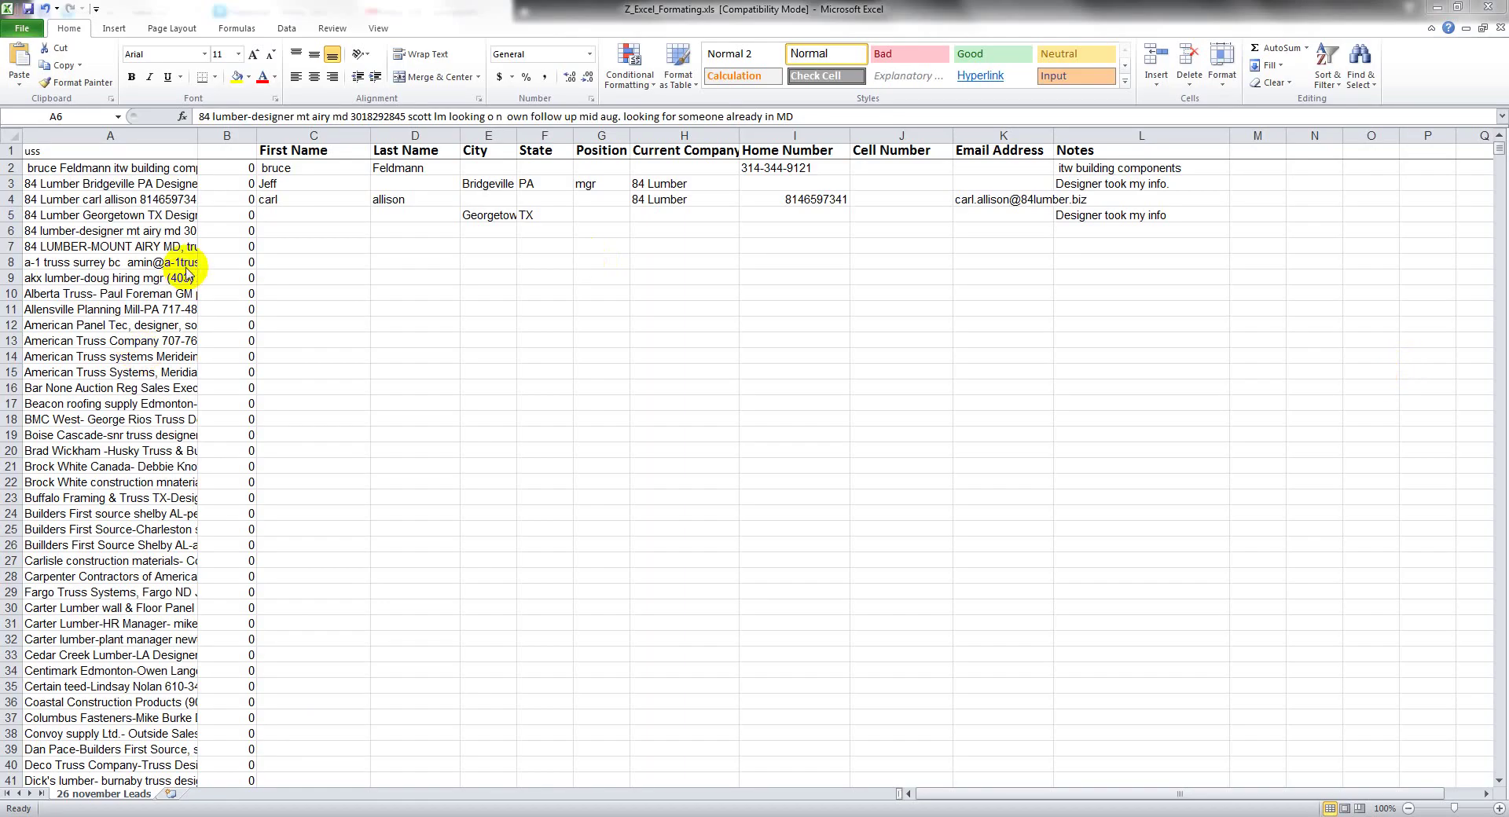
# - Copy the row 6 lead note from cell A6
pyautogui.click(186, 233)
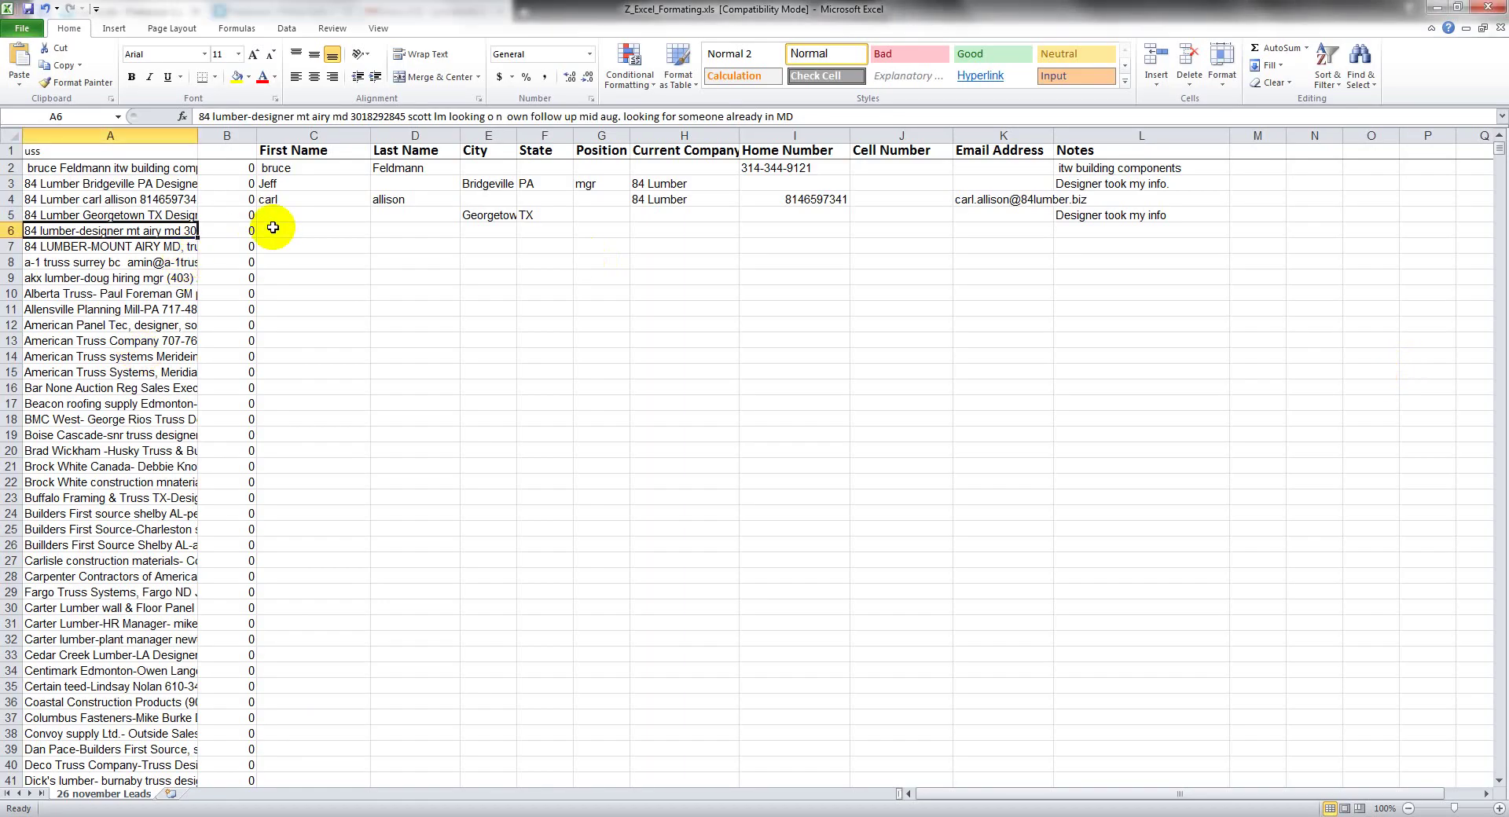
pyautogui.hotkey('ctrl', 'c')
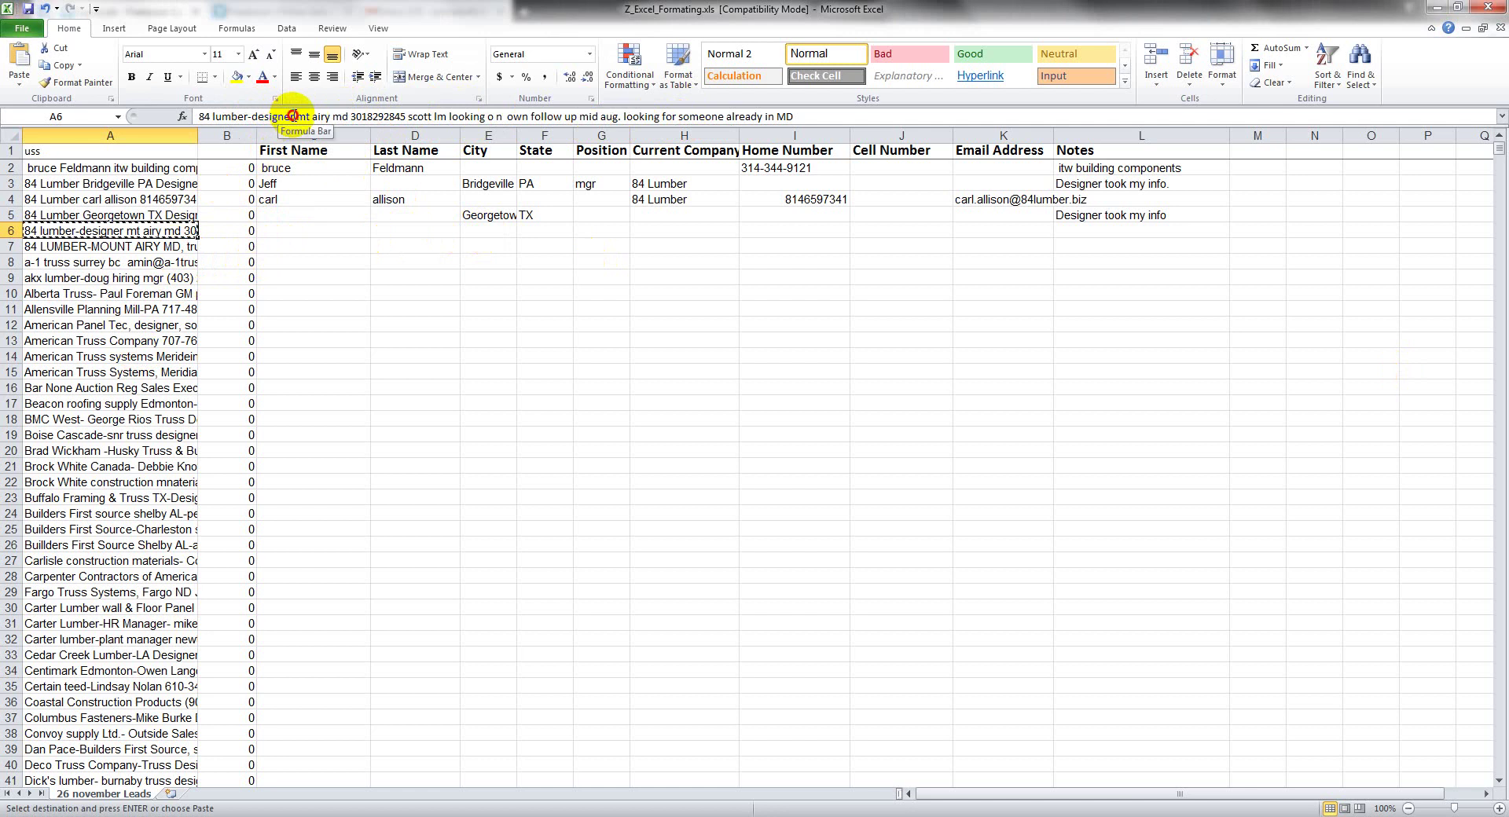
# - Put the company '84 lumber-designer' into row 6's Current Company cell
pyautogui.moveTo(292, 116); pyautogui.dragTo(173, 118)
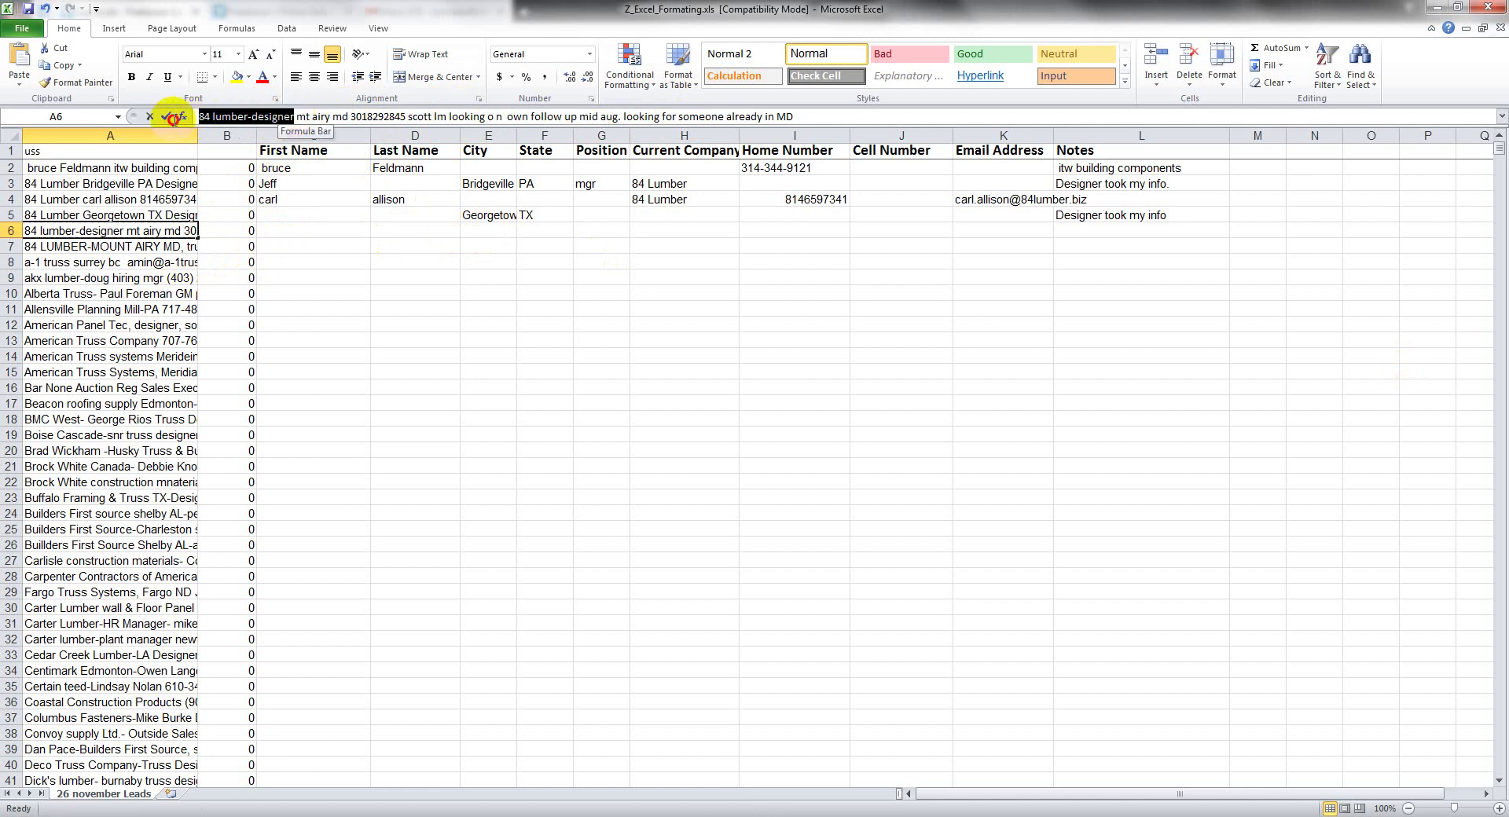
pyautogui.click(337, 229)
pyautogui.click(668, 230)
pyautogui.hotkey('ctrl', 'v')
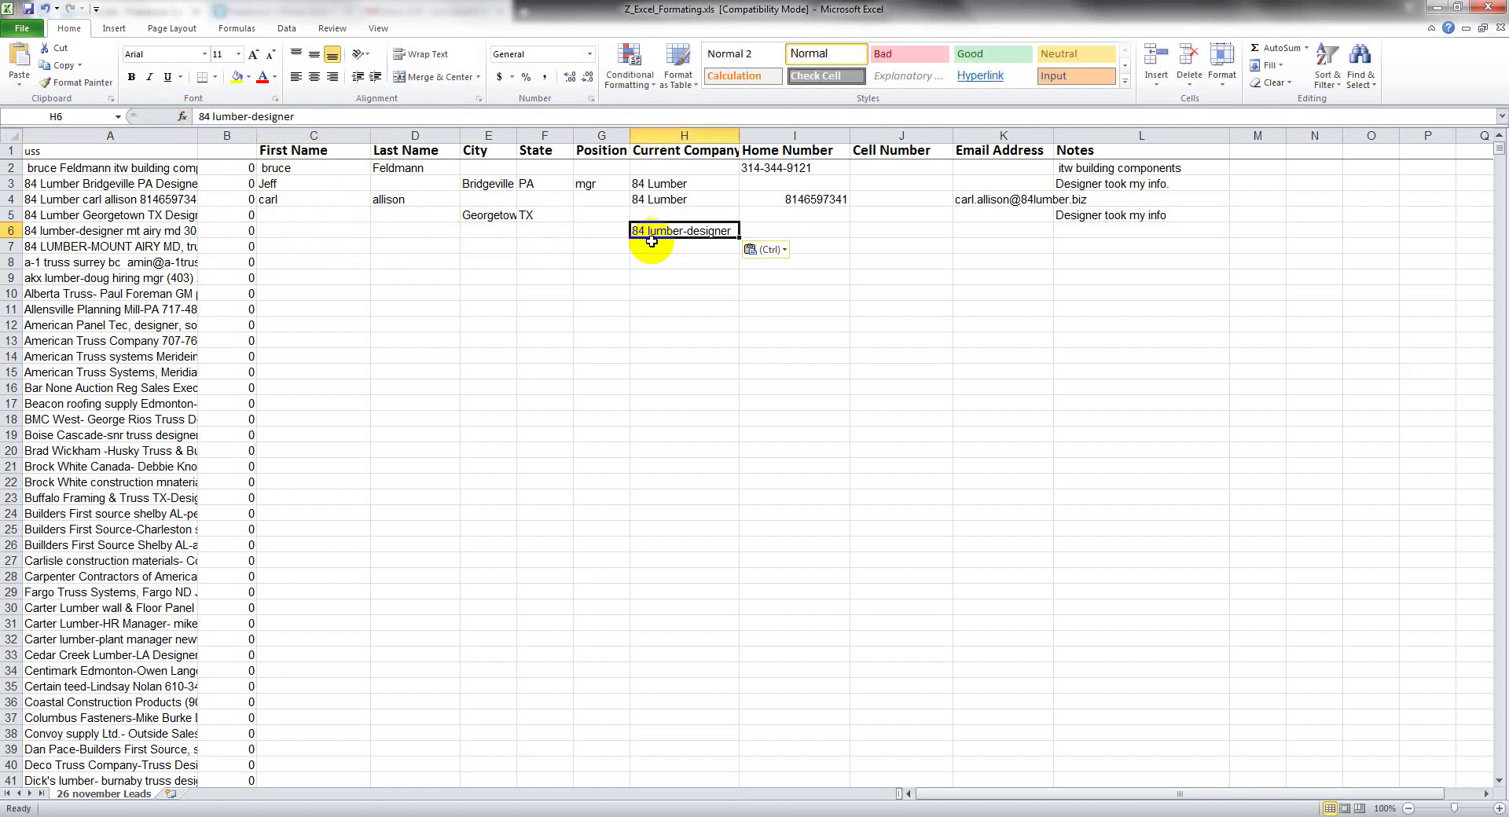
# - Paste the phone number from the A6 note into row 6's Home Number cell
pyautogui.click(149, 230)
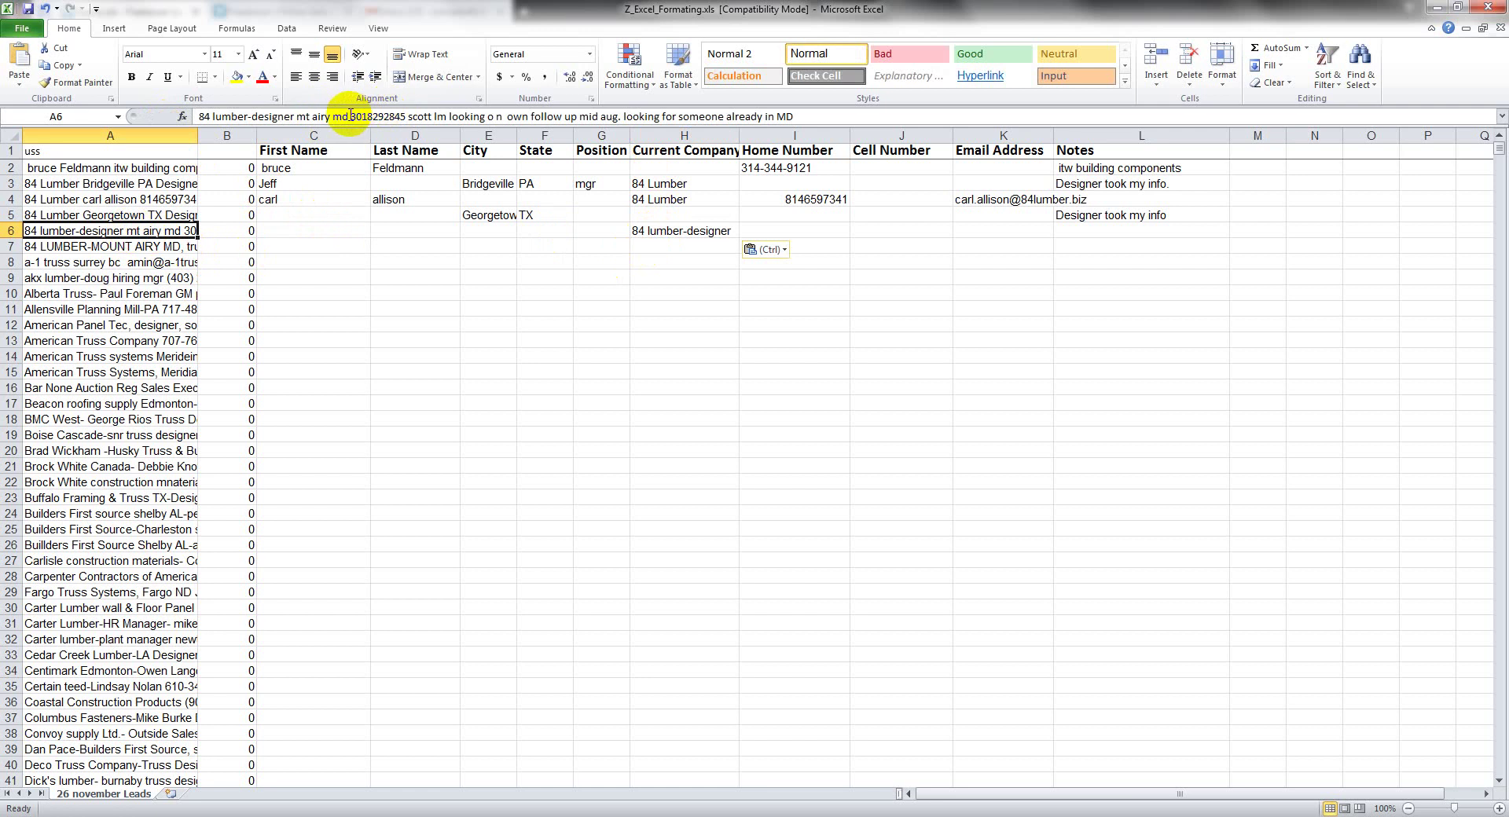
pyautogui.click(353, 116)
pyautogui.moveTo(368, 116); pyautogui.dragTo(424, 116)
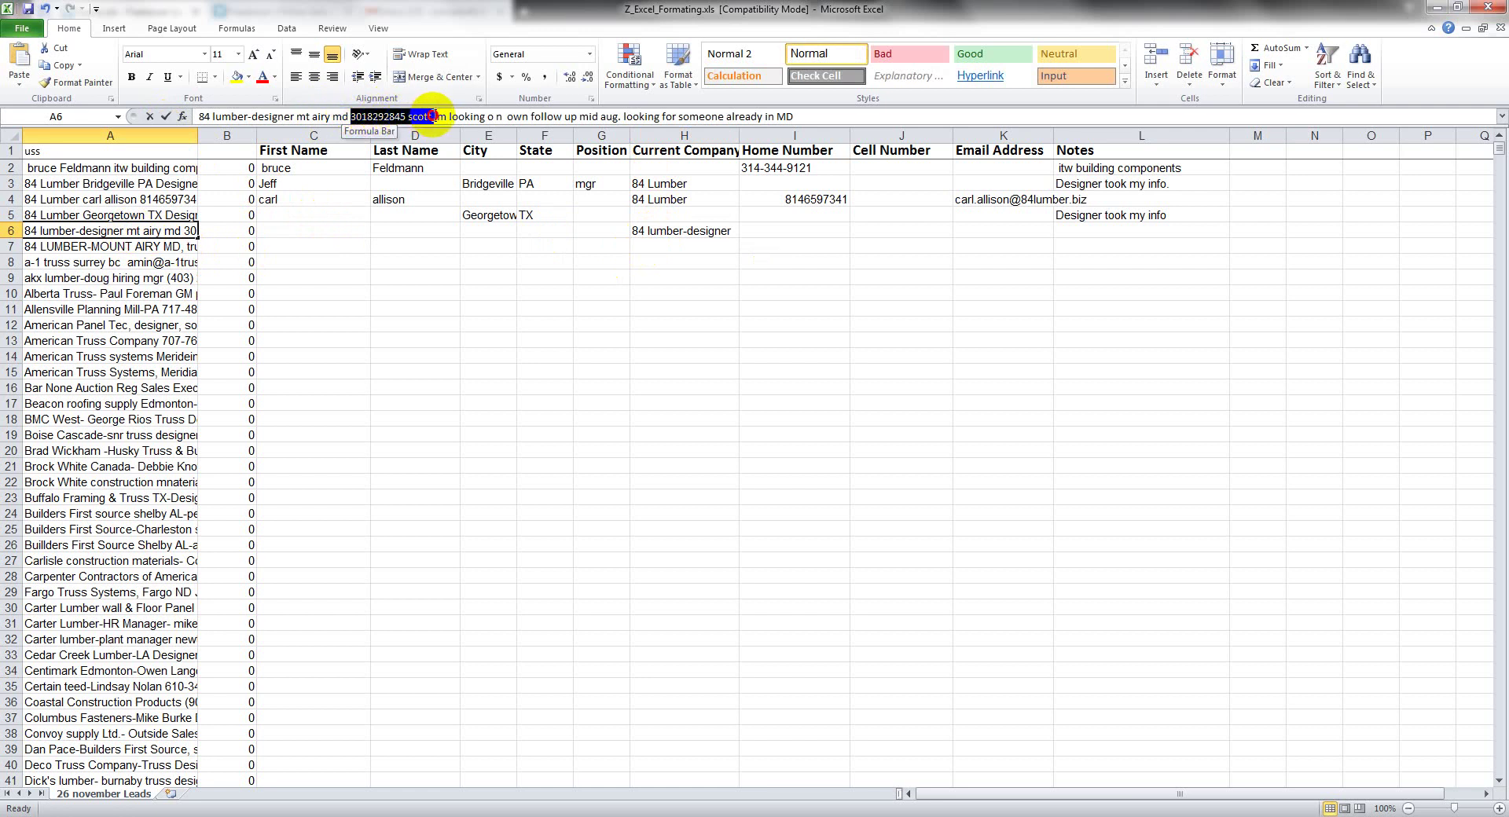
pyautogui.hotkey('ctrl', 'c')
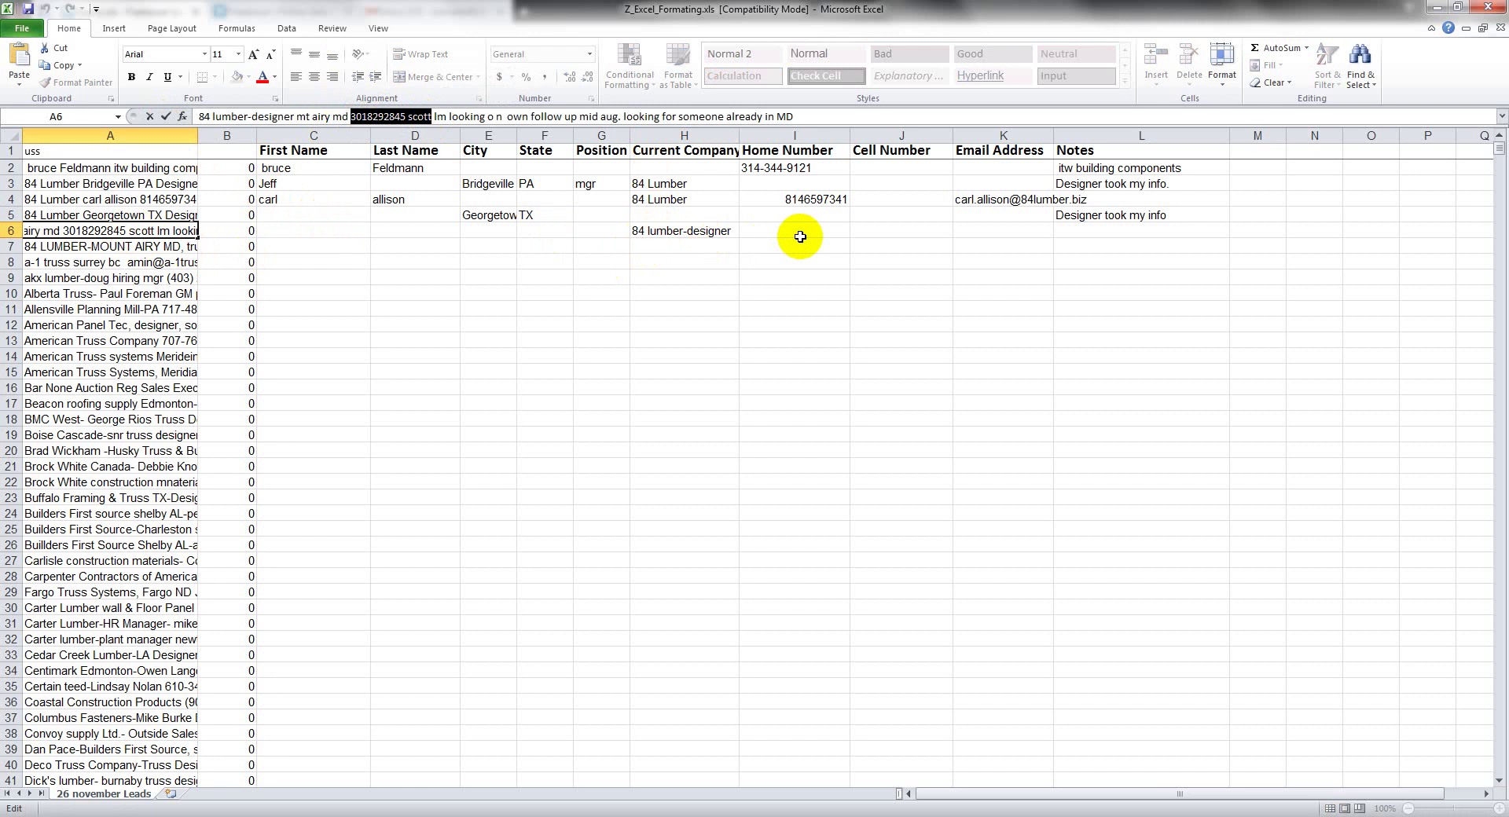
pyautogui.click(794, 231)
pyautogui.hotkey('ctrl', 'v')
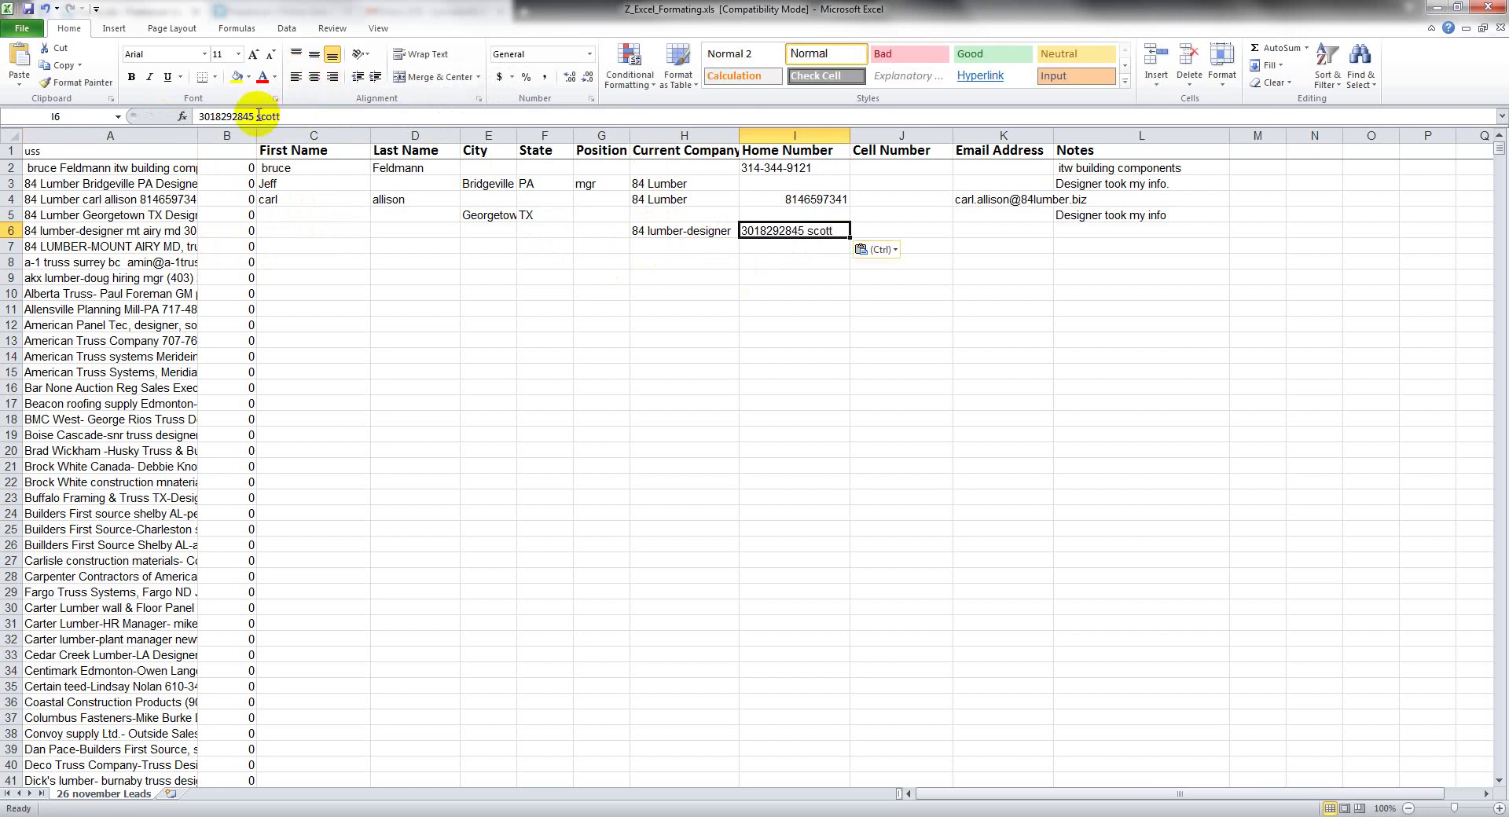
# - Place the contact's first name in row 6's First Name cell, then select the follow-up remark
pyautogui.moveTo(258, 116); pyautogui.dragTo(356, 118)
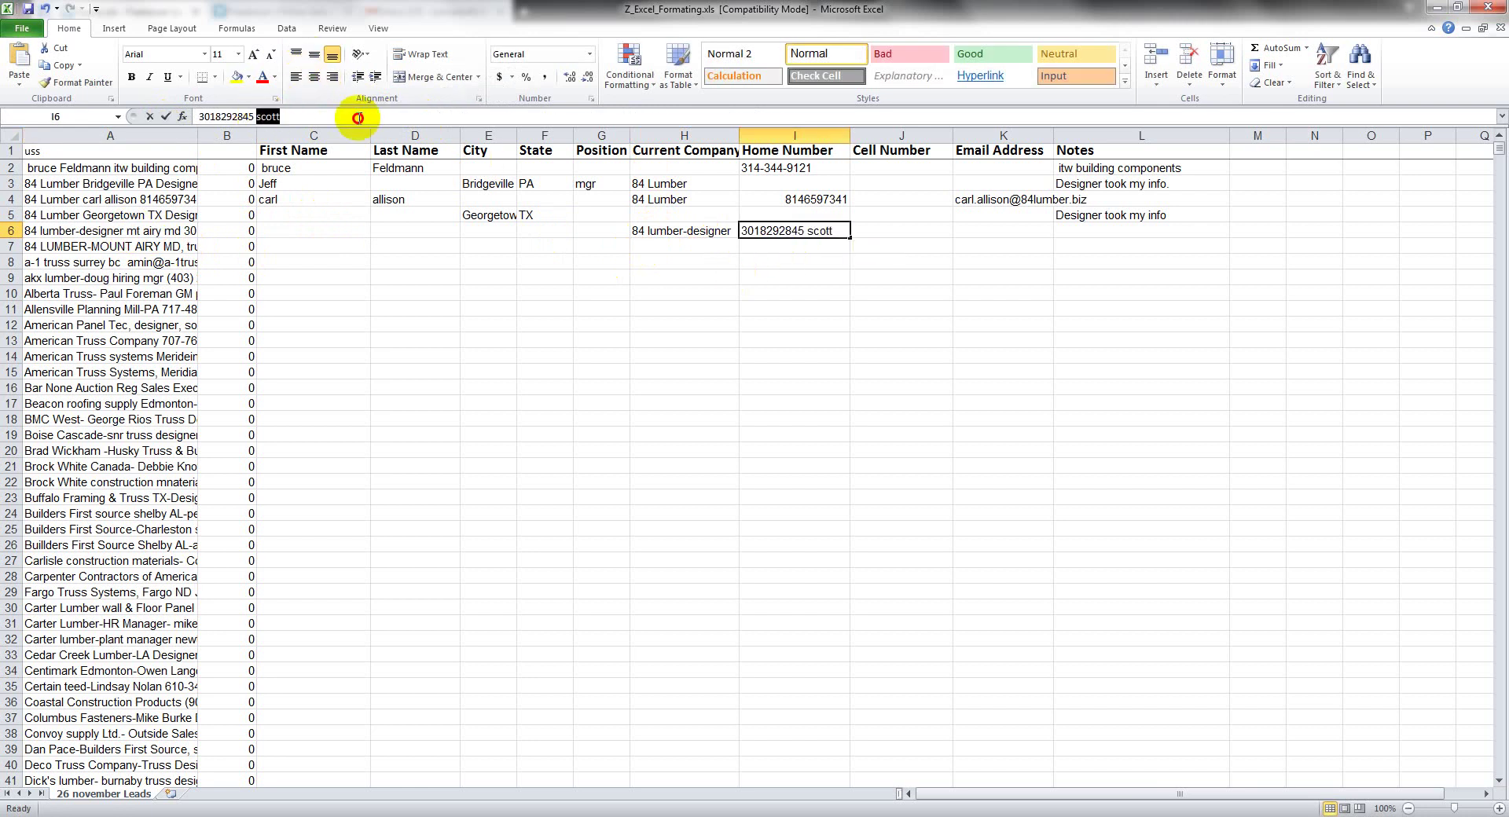
pyautogui.click(305, 232)
pyautogui.hotkey('ctrl', 'v')
pyautogui.click(155, 231)
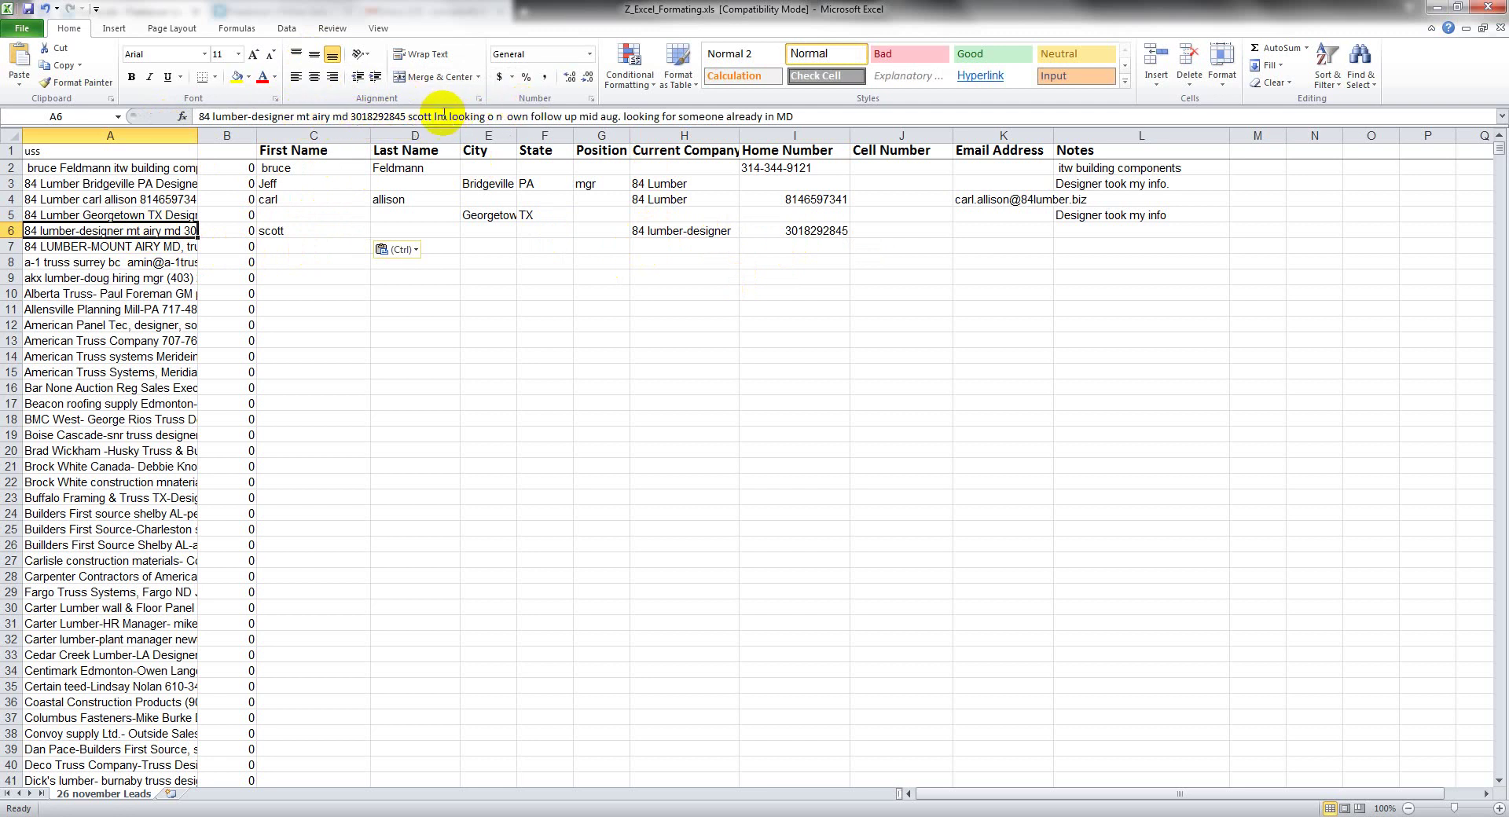
pyautogui.moveTo(434, 117); pyautogui.dragTo(808, 110)
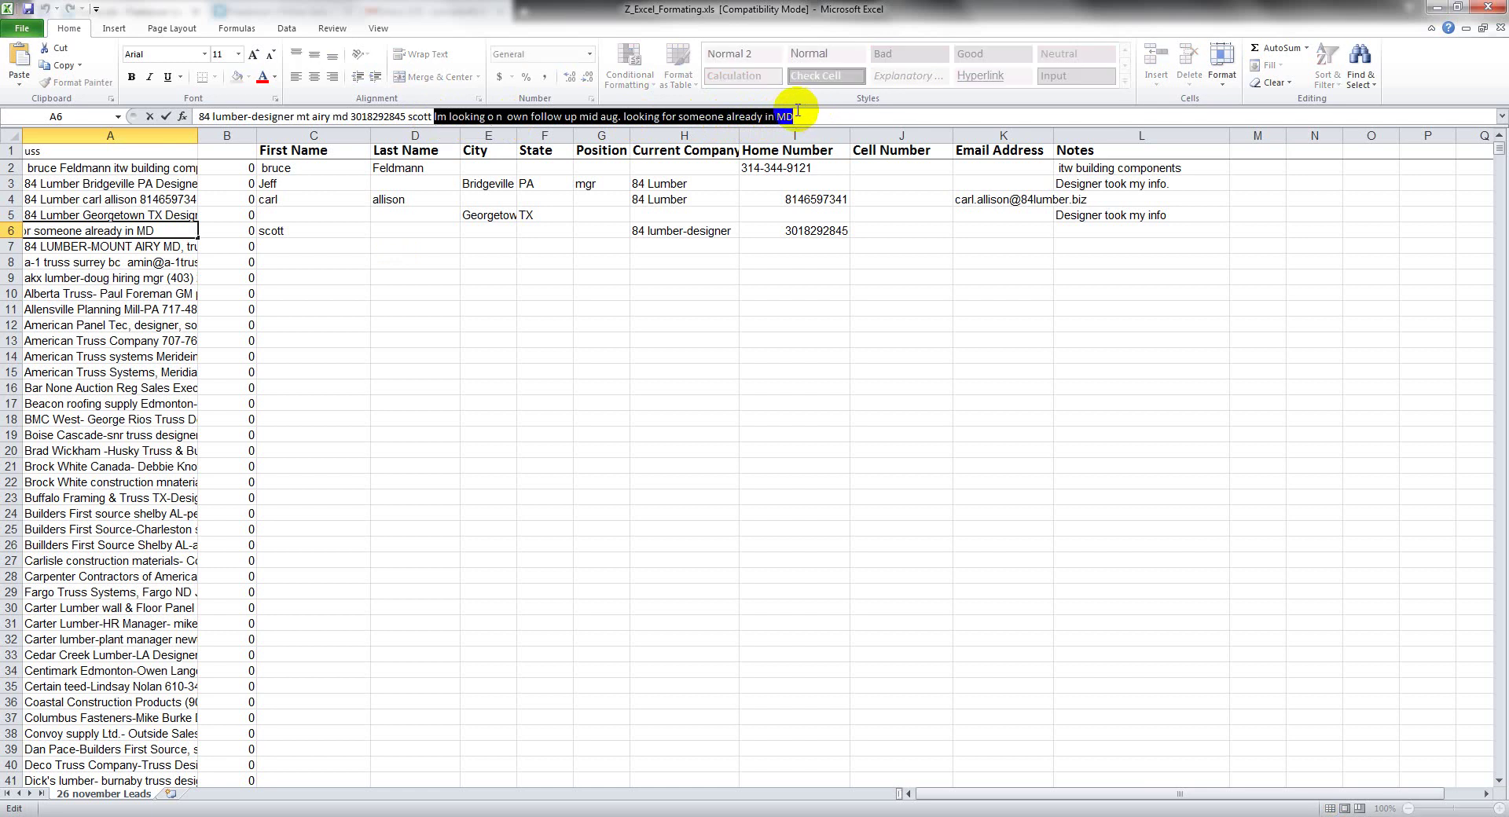
# - Paste the follow-up remark into row 6's Notes cell
pyautogui.click(1094, 230)
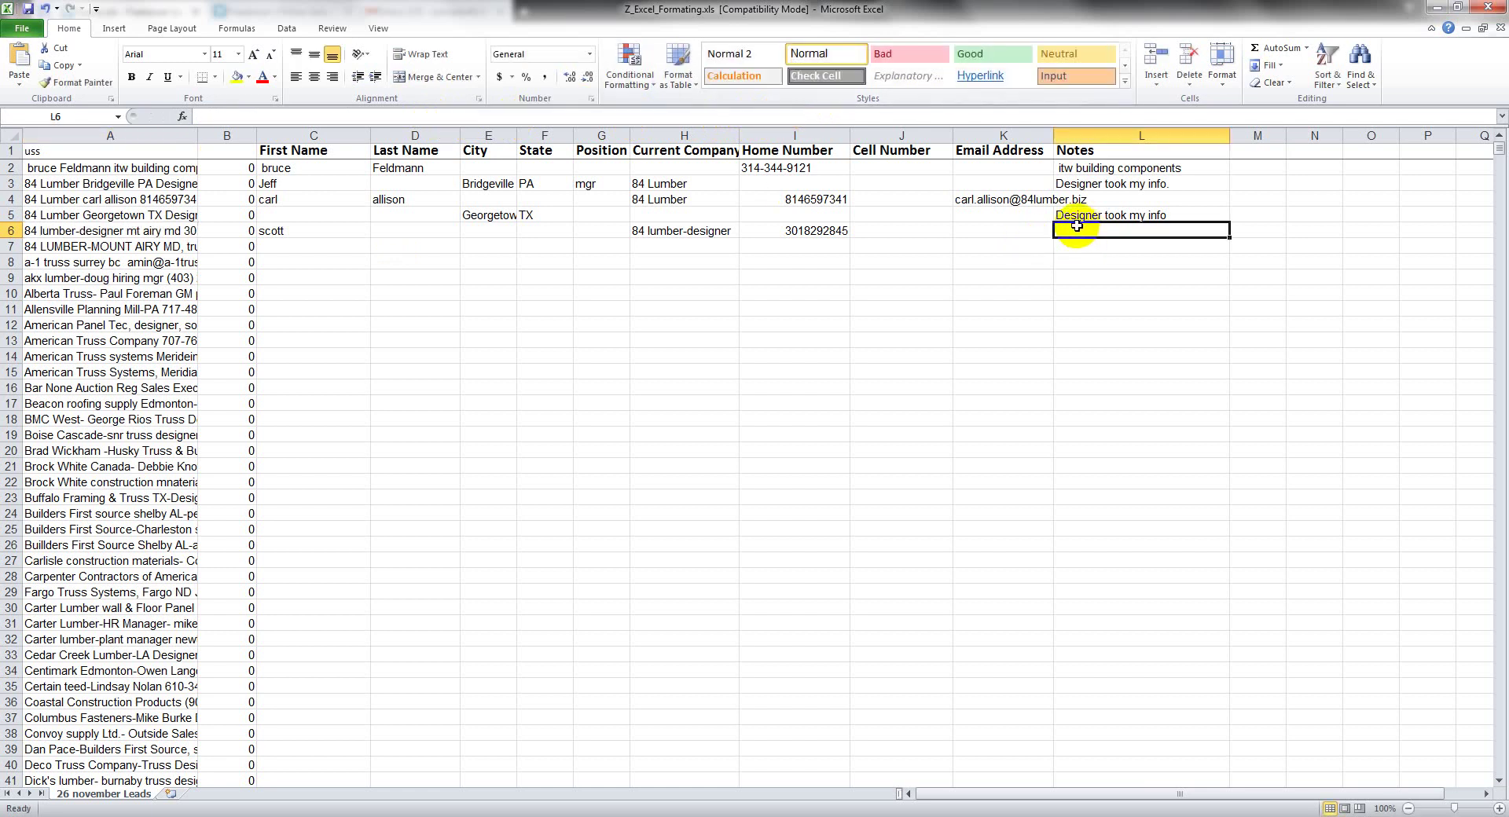
pyautogui.hotkey('ctrl', 'v')
pyautogui.click(1084, 246)
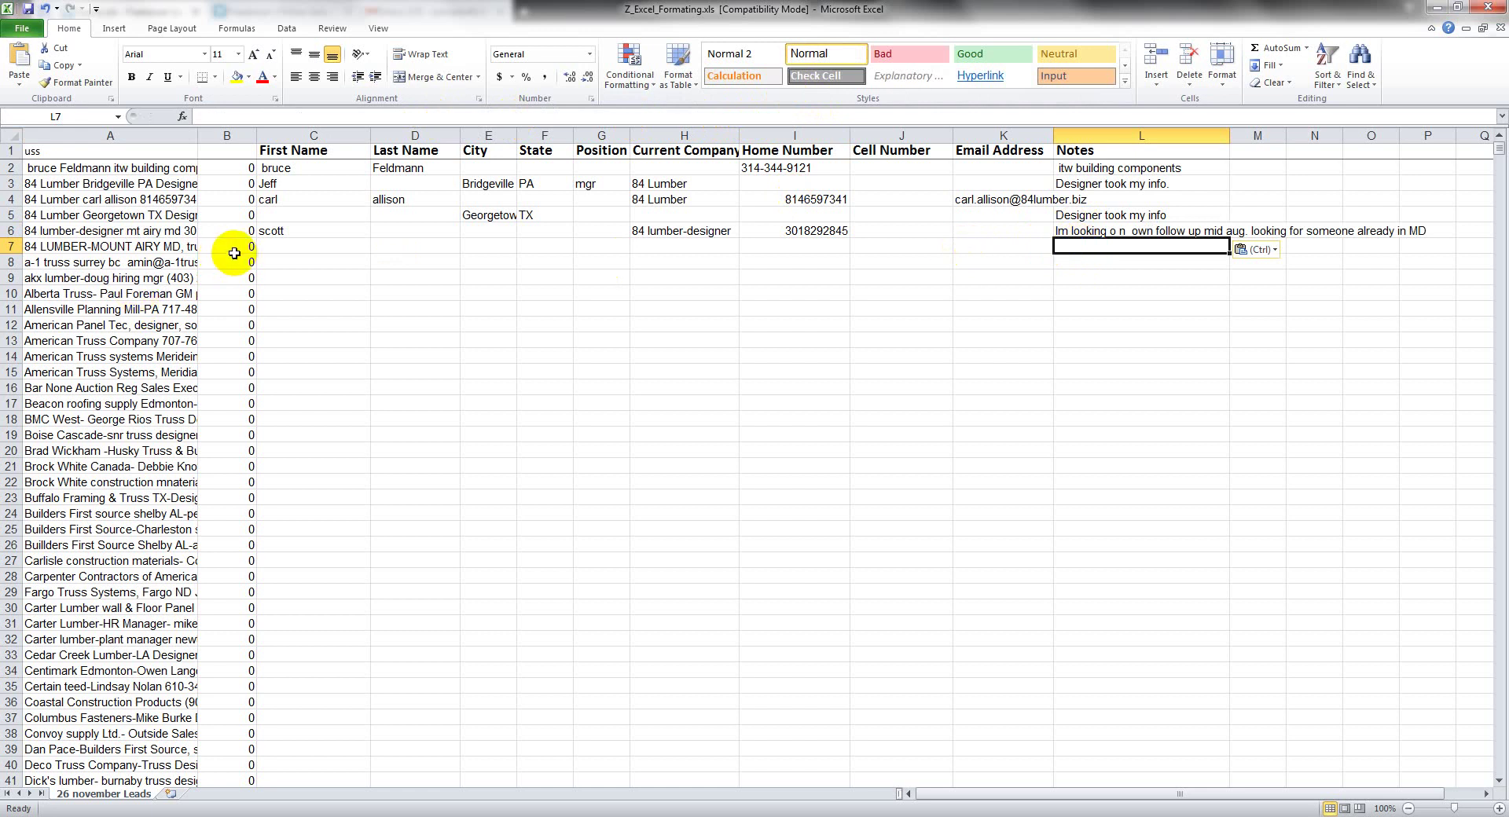
pyautogui.click(118, 249)
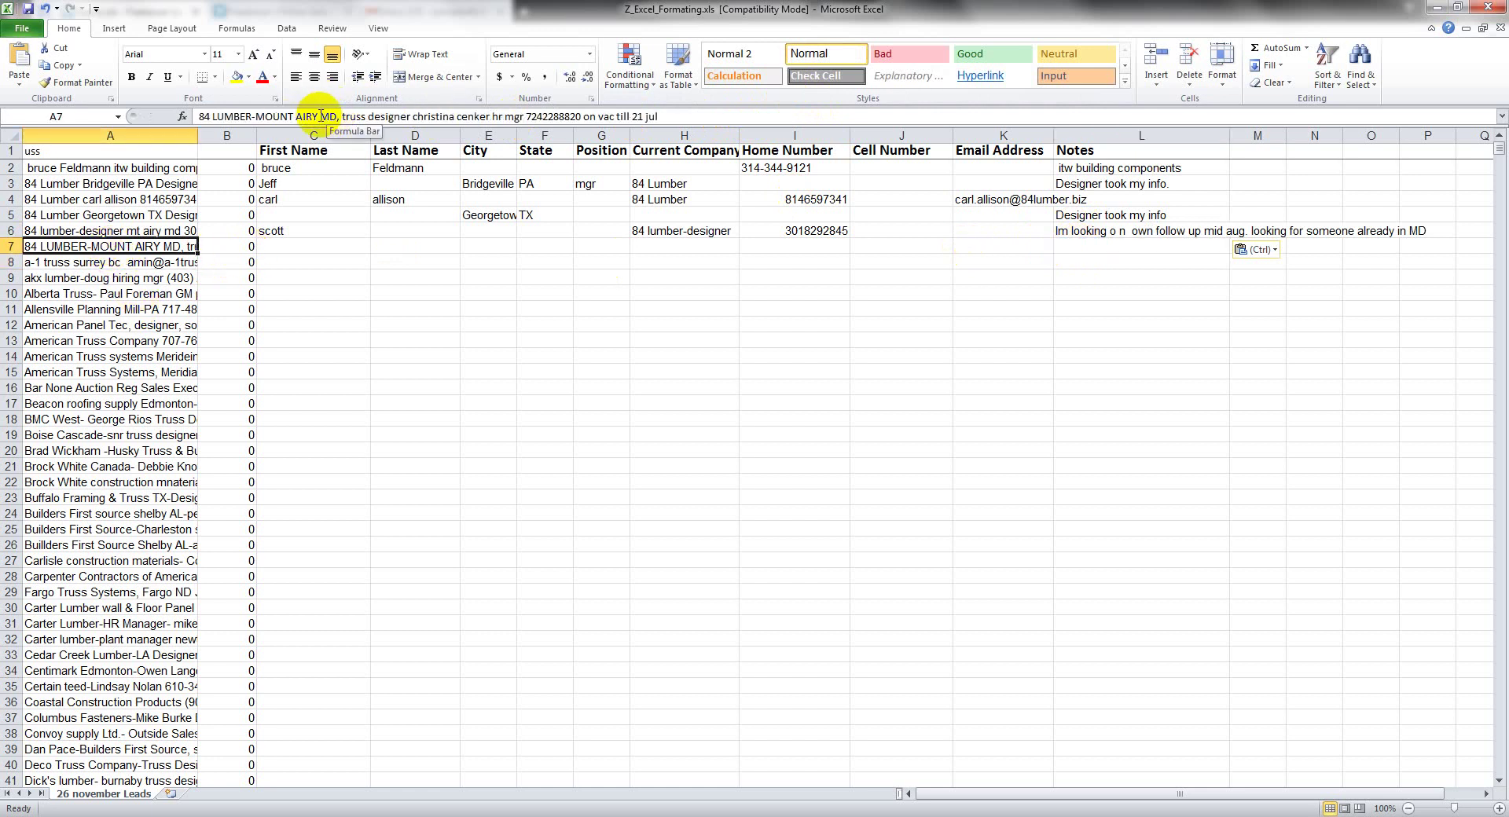
pyautogui.click(149, 229)
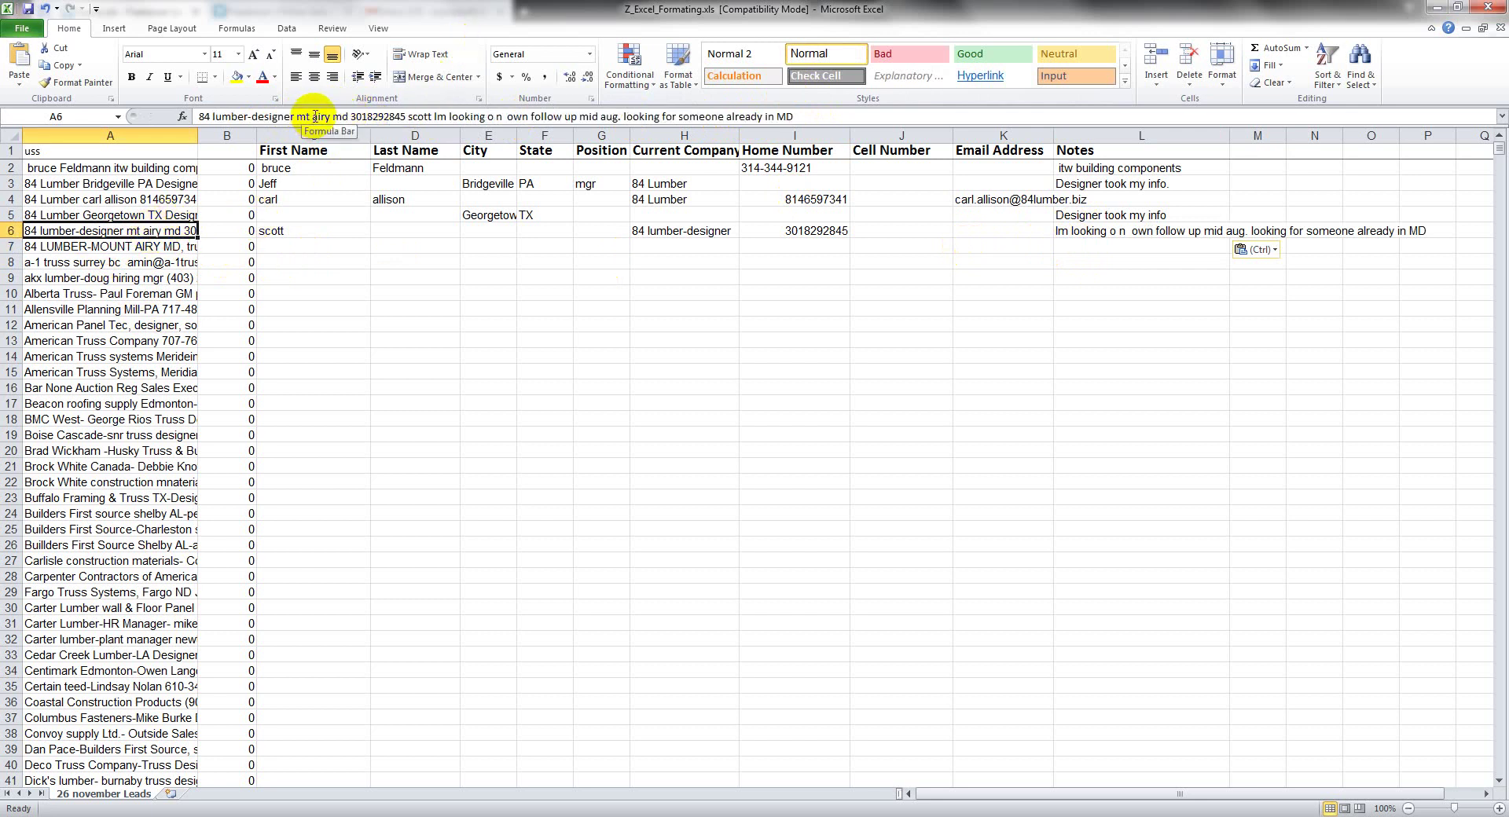
# - Fill row 6's City with 'airy' and its State with 'md'
pyautogui.moveTo(313, 117); pyautogui.dragTo(340, 116)
pyautogui.hotkey('ctrl', 'c')
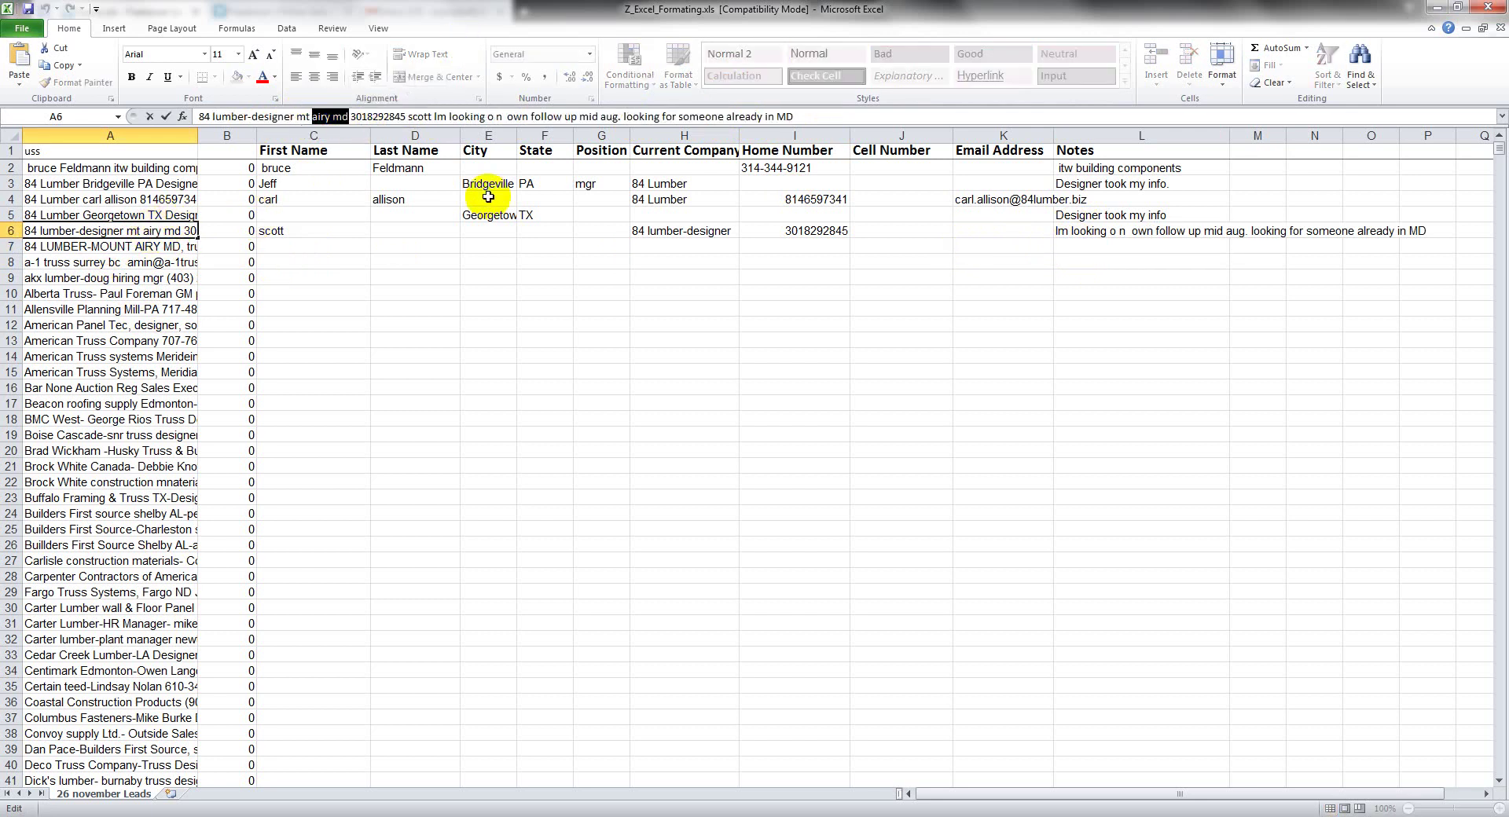
pyautogui.click(487, 230)
pyautogui.hotkey('ctrl', 'v')
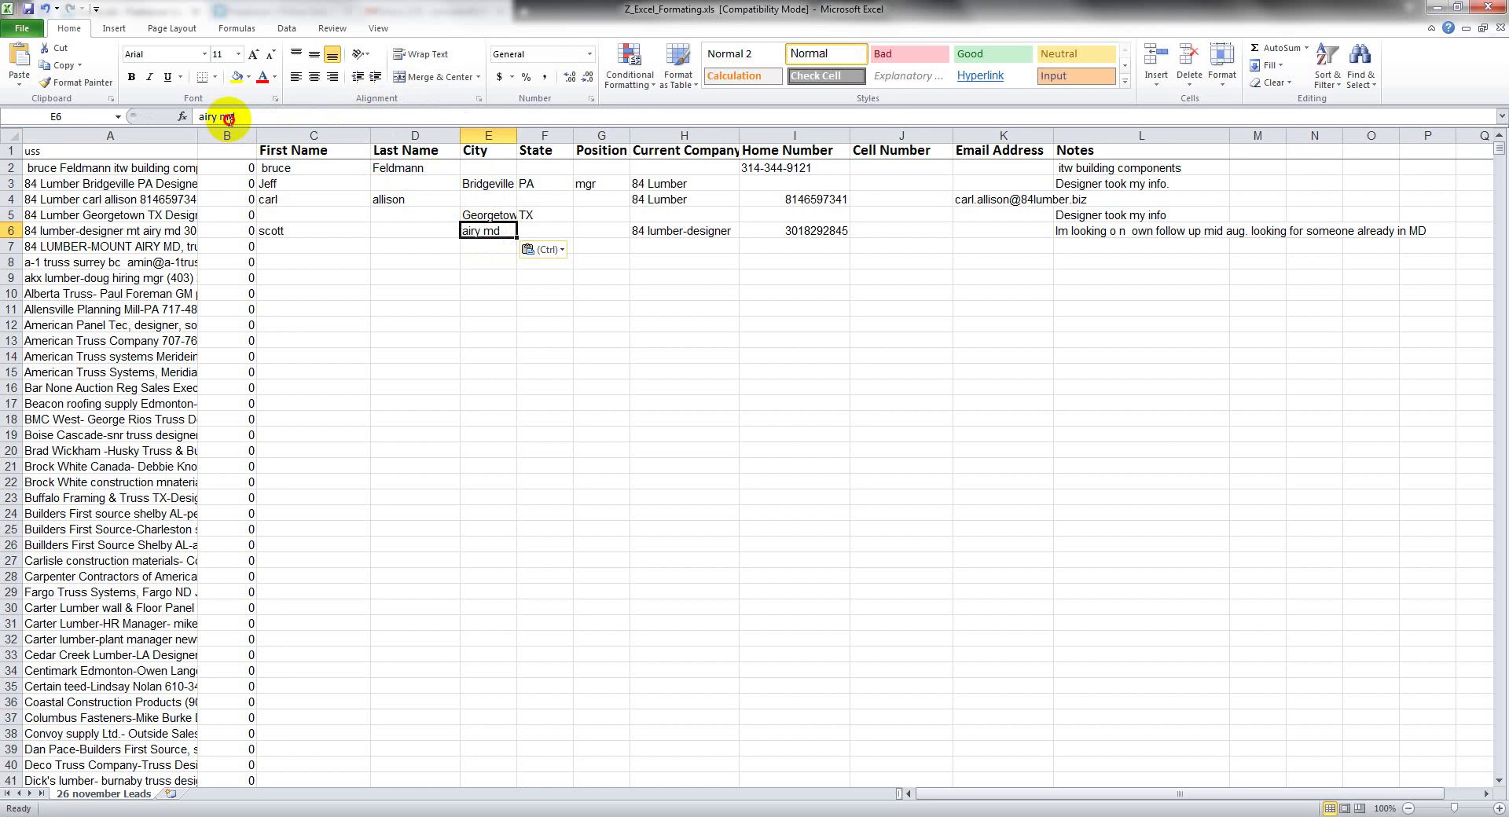
pyautogui.click(360, 116)
pyautogui.press('BackSpace')
pyautogui.press('BackSpace')
pyautogui.press('BackSpace')
pyautogui.click(544, 230)
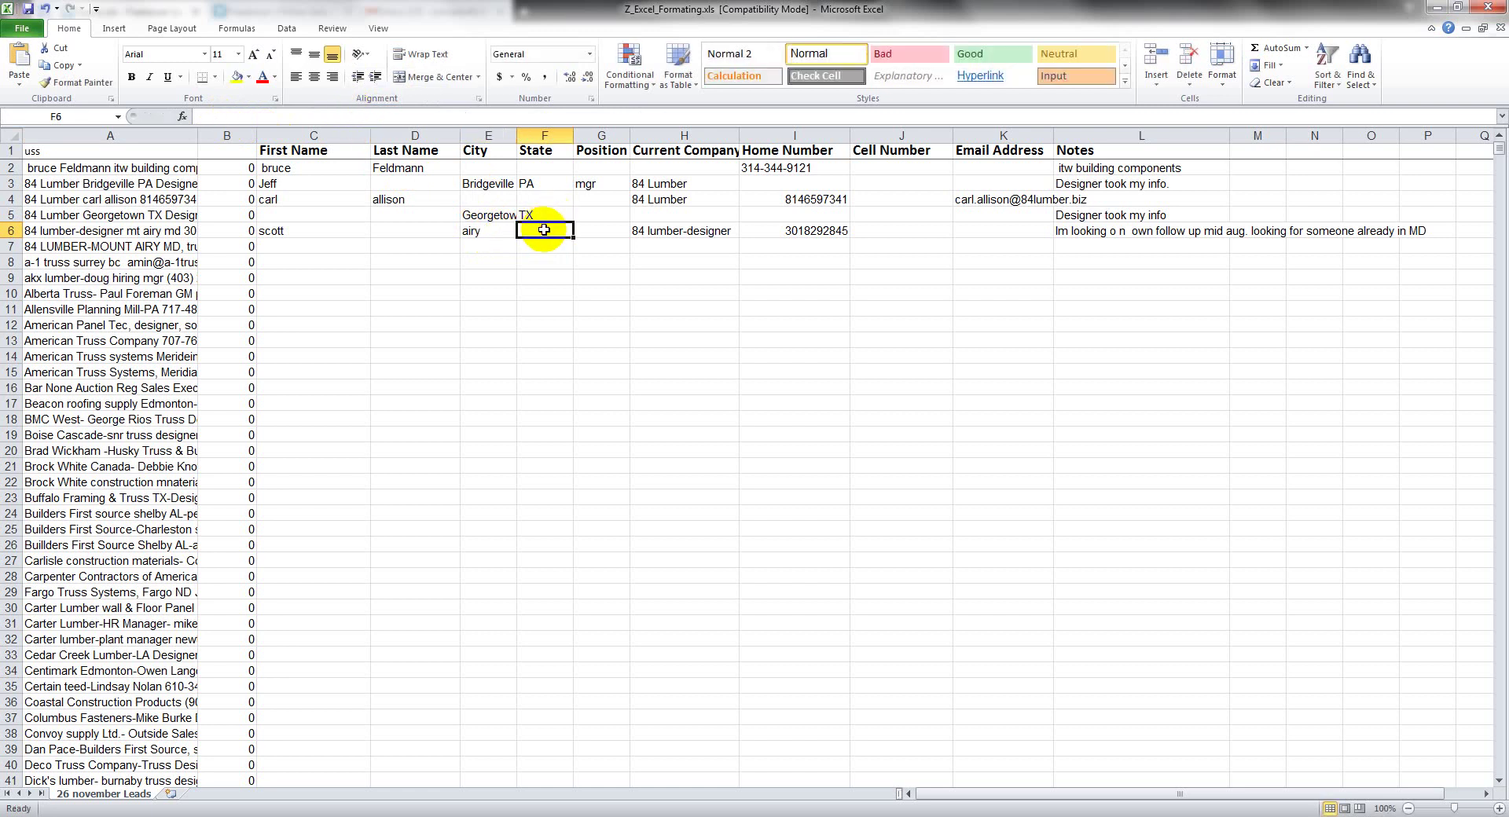
pyautogui.hotkey('ctrl', 'v')
pyautogui.click(137, 247)
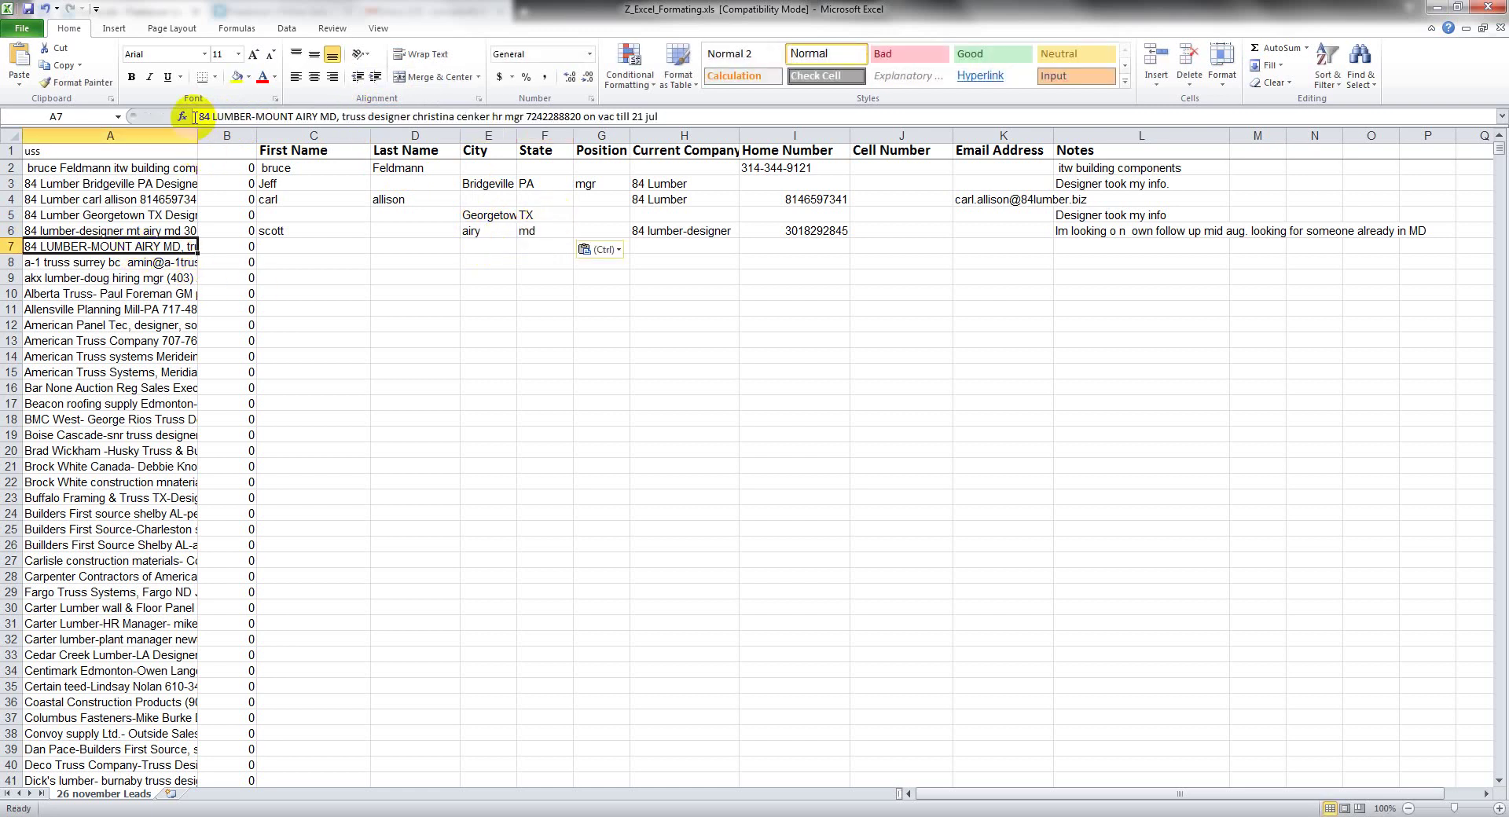
# - Paste row 7's company and fill its city and state down from row 6
pyautogui.moveTo(197, 116); pyautogui.dragTo(298, 116)
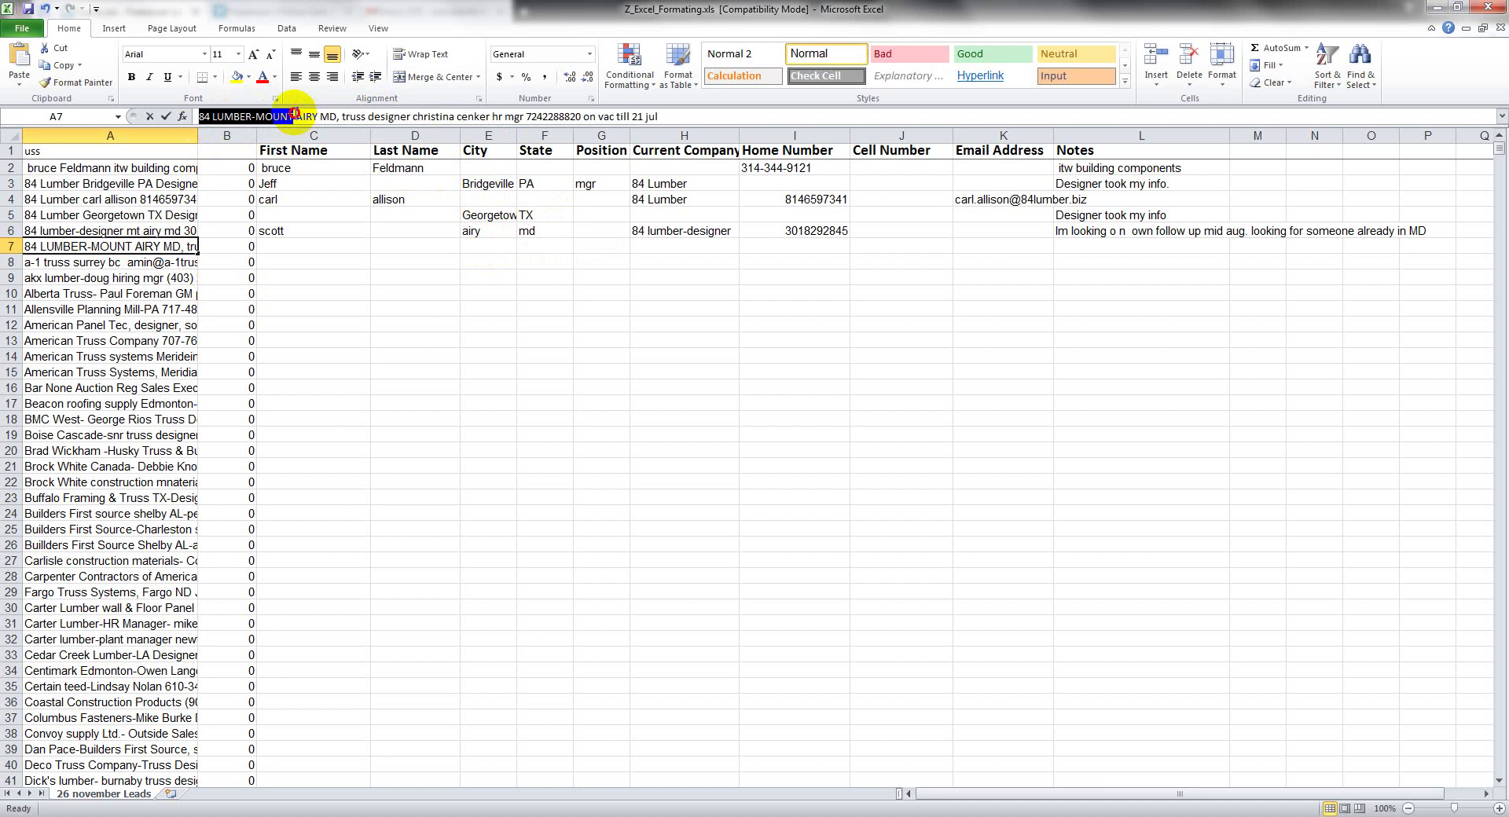
pyautogui.hotkey('ctrl', 'c')
pyautogui.click(661, 247)
pyautogui.hotkey('ctrl', 'v')
pyautogui.click(542, 245)
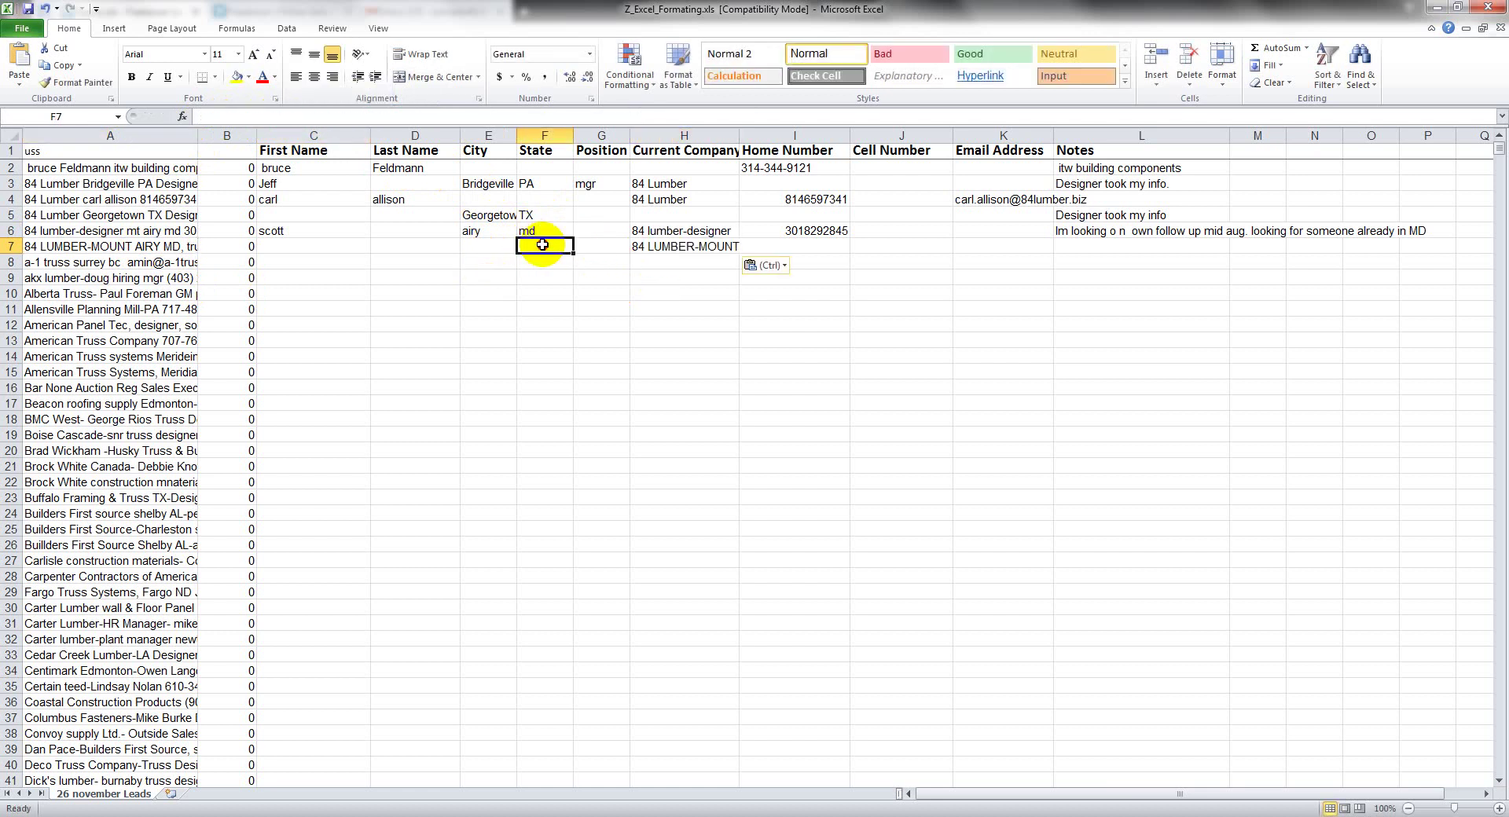
pyautogui.moveTo(542, 245); pyautogui.dragTo(487, 245)
pyautogui.hotkey('ctrl', 'd')
# - Copy the job title from the A7 note into row 7's Position cell
pyautogui.click(169, 247)
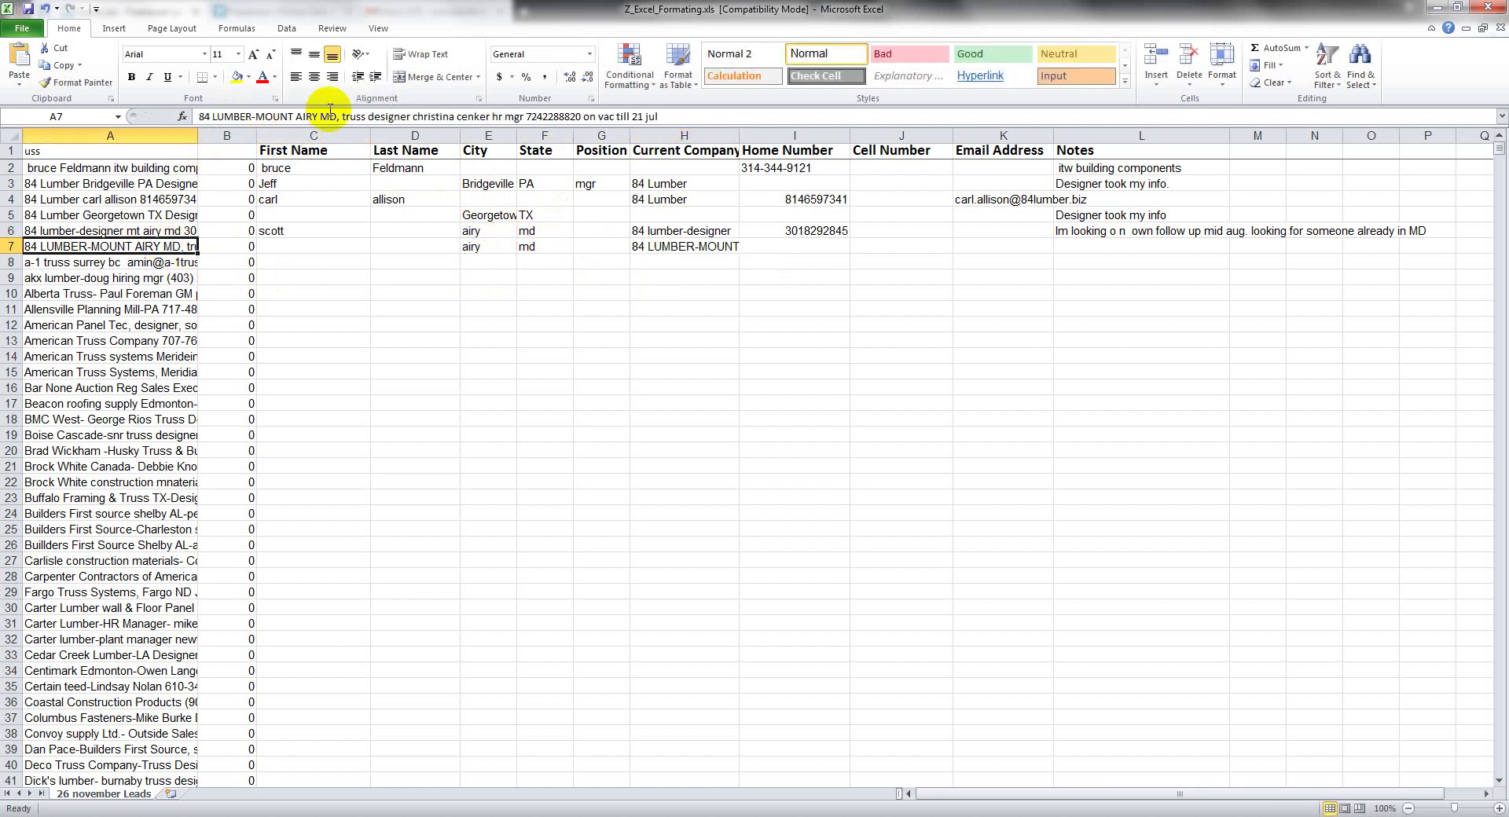
pyautogui.moveTo(343, 116); pyautogui.dragTo(396, 116)
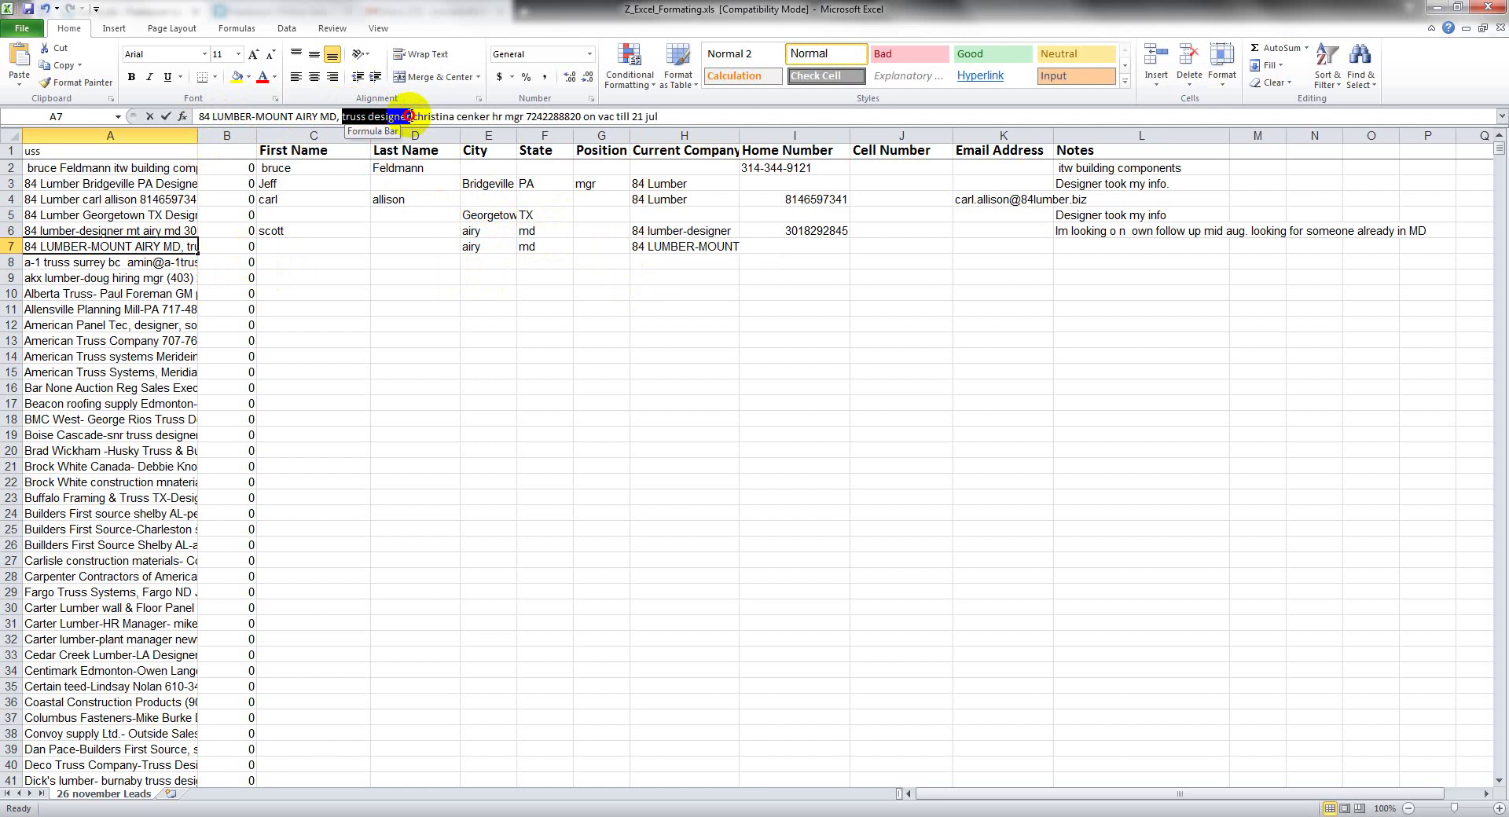
pyautogui.moveTo(408, 116); pyautogui.dragTo(410, 116)
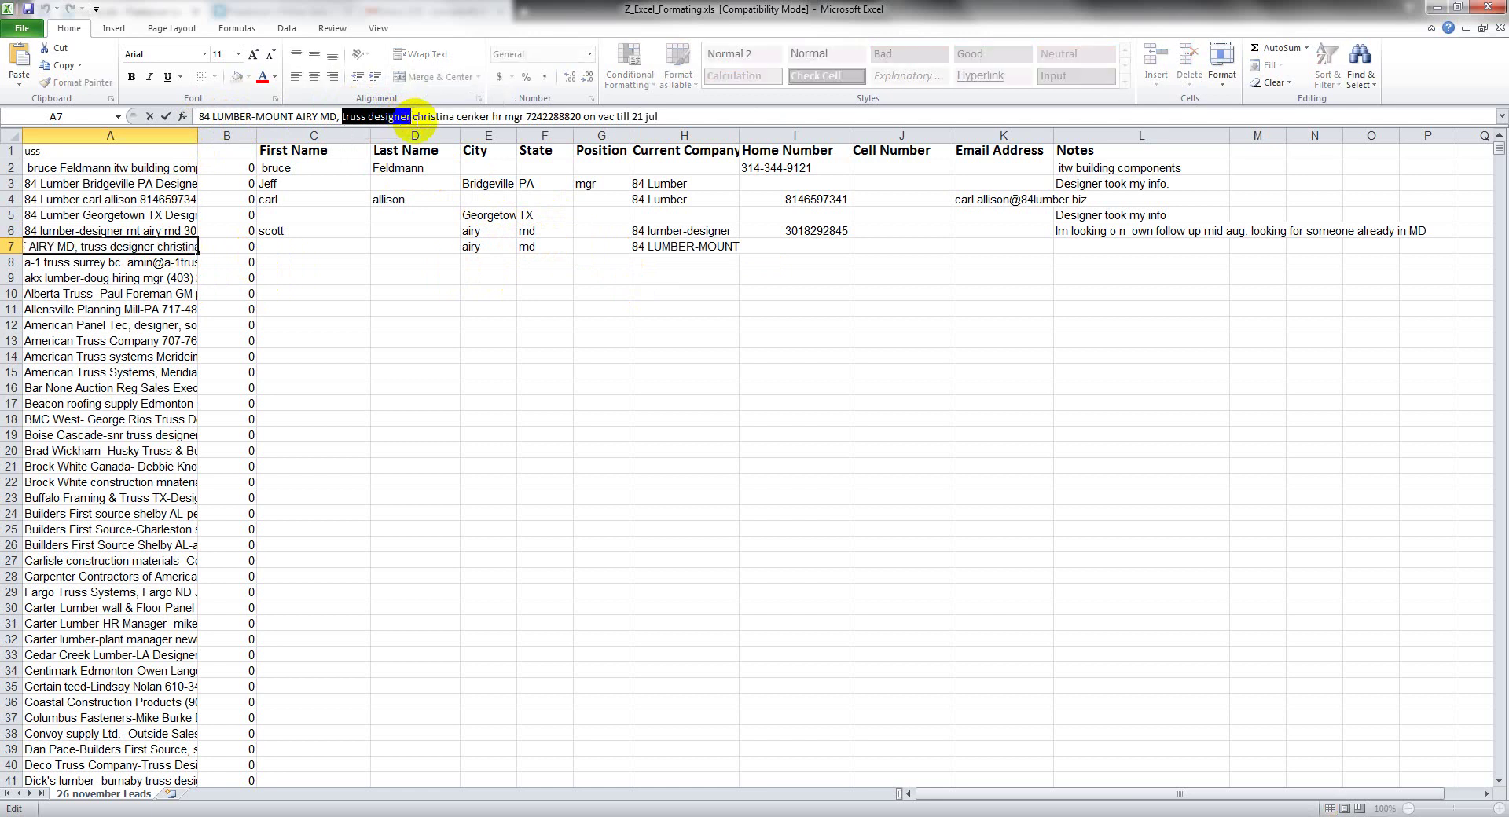
pyautogui.hotkey('ctrl', 'c')
pyautogui.click(588, 251)
pyautogui.hotkey('ctrl', 'v')
# - Split the contact's full name into row 7's First Name and Last Name cells
pyautogui.click(168, 250)
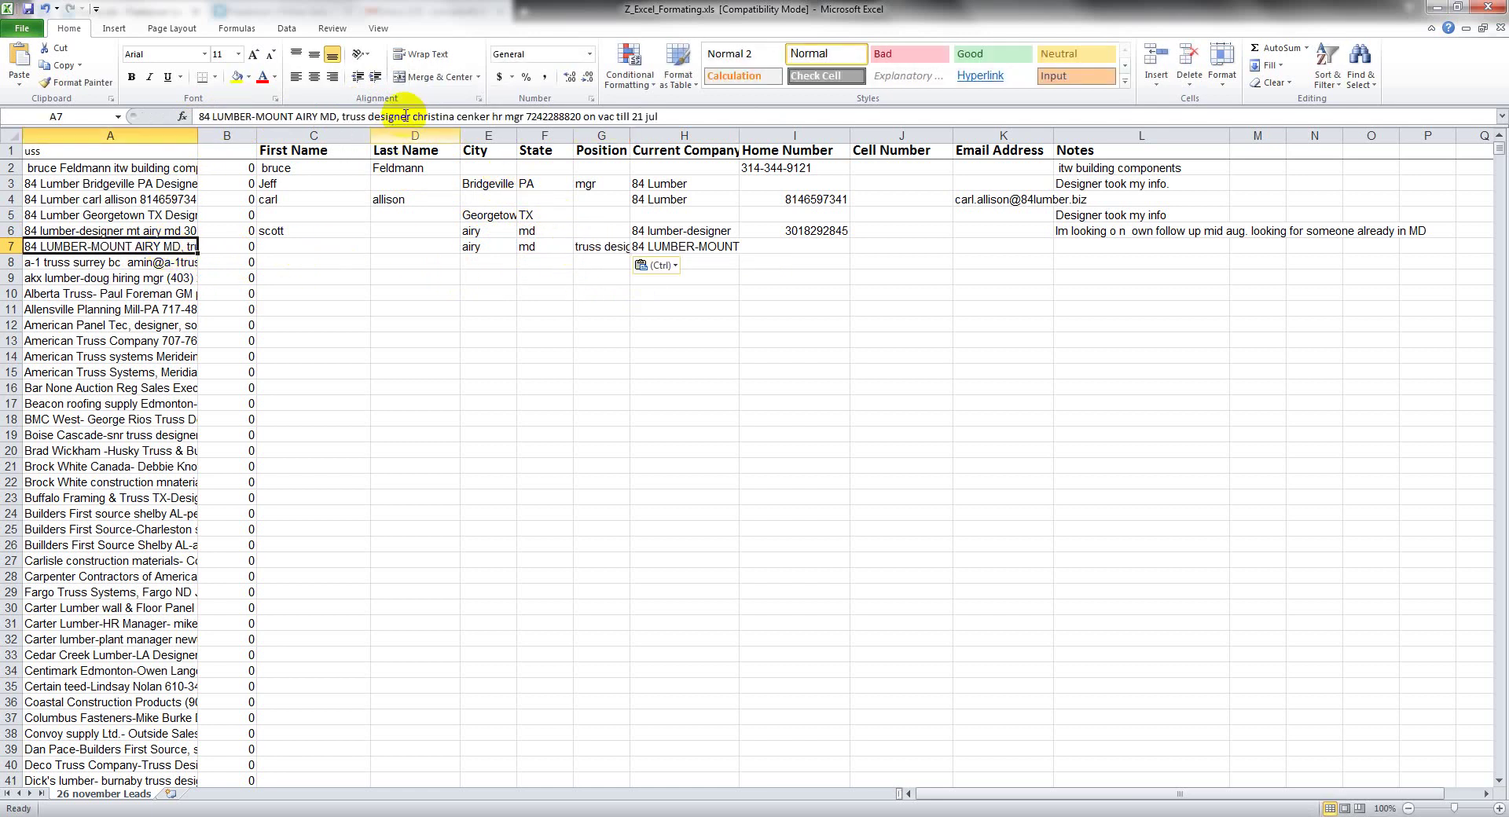
pyautogui.moveTo(414, 116); pyautogui.dragTo(474, 117)
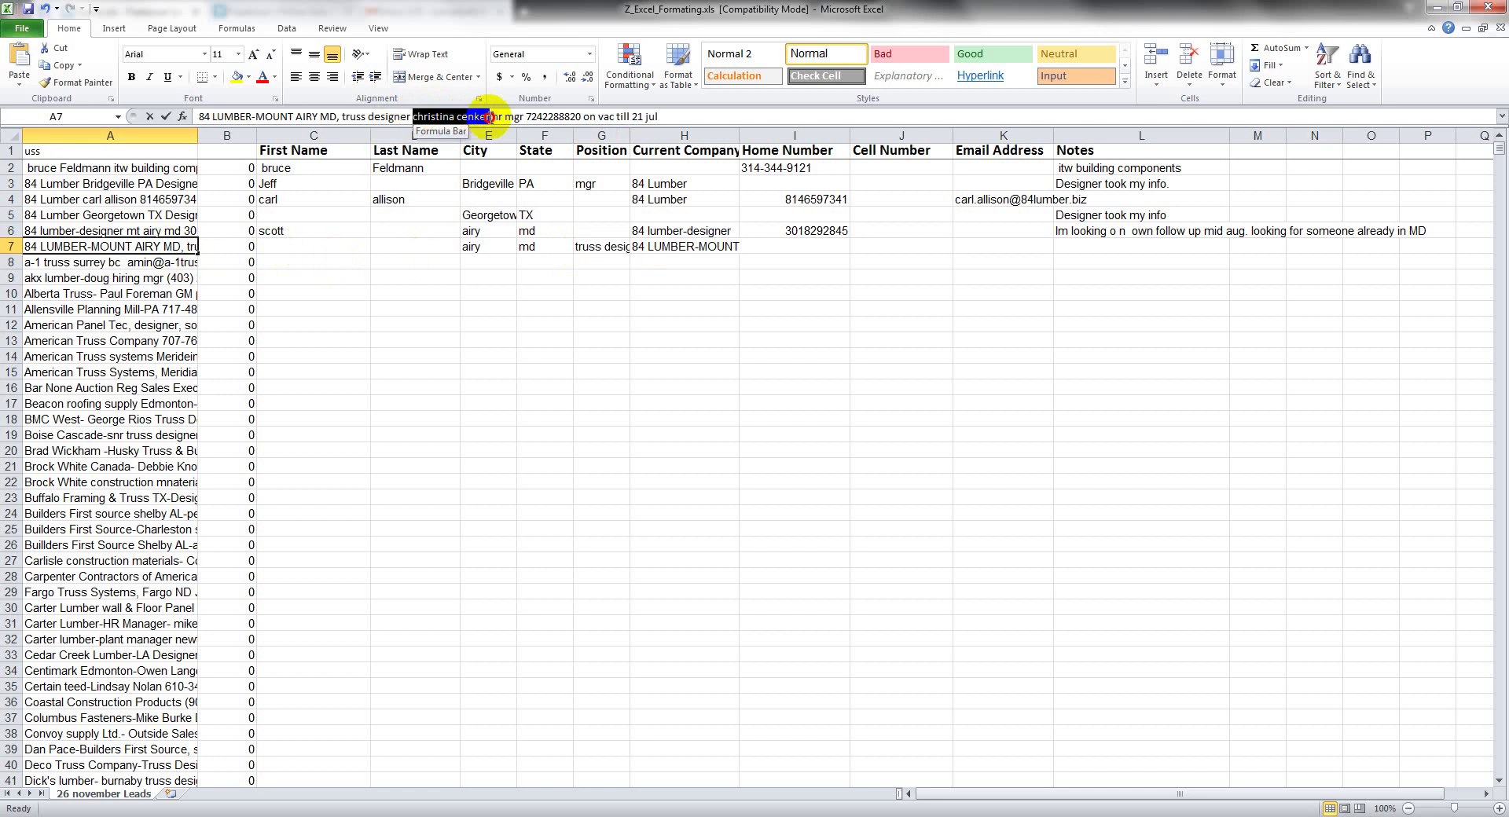
pyautogui.hotkey('ctrl', 'c')
pyautogui.click(306, 245)
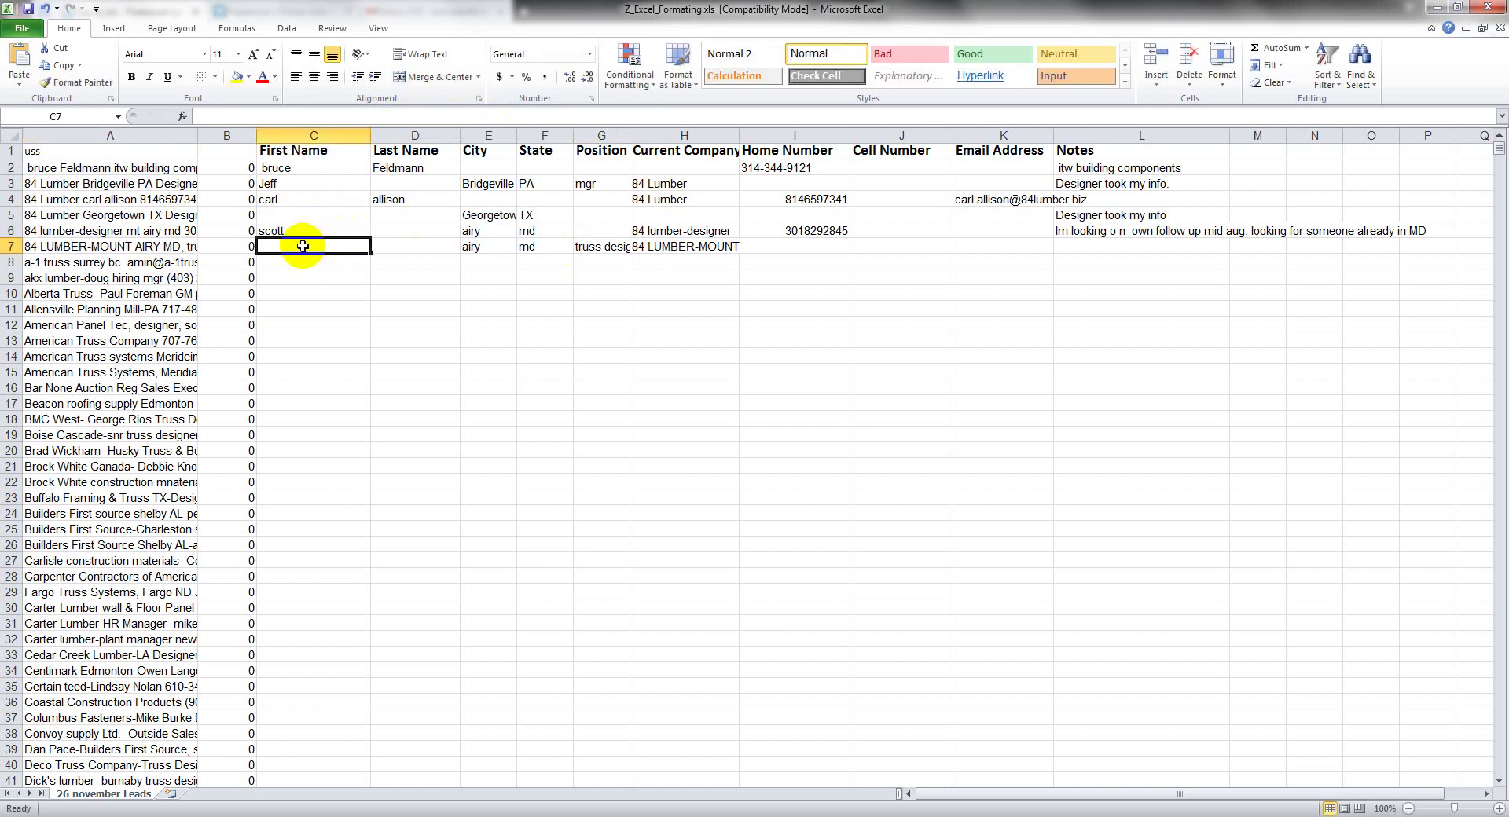
pyautogui.hotkey('ctrl', 'v')
pyautogui.moveTo(245, 118); pyautogui.dragTo(397, 119)
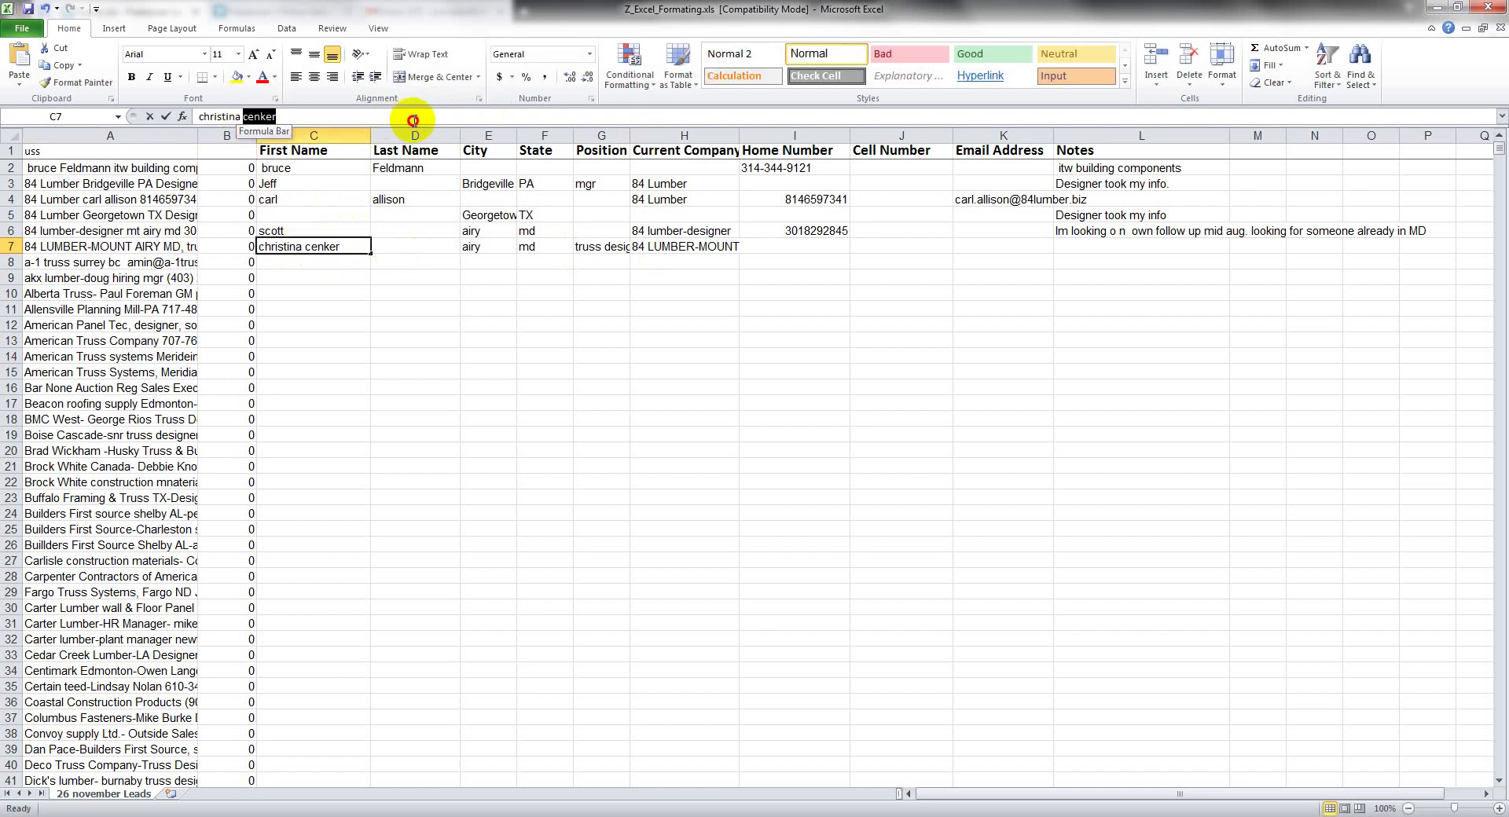
pyautogui.press('BackSpace')
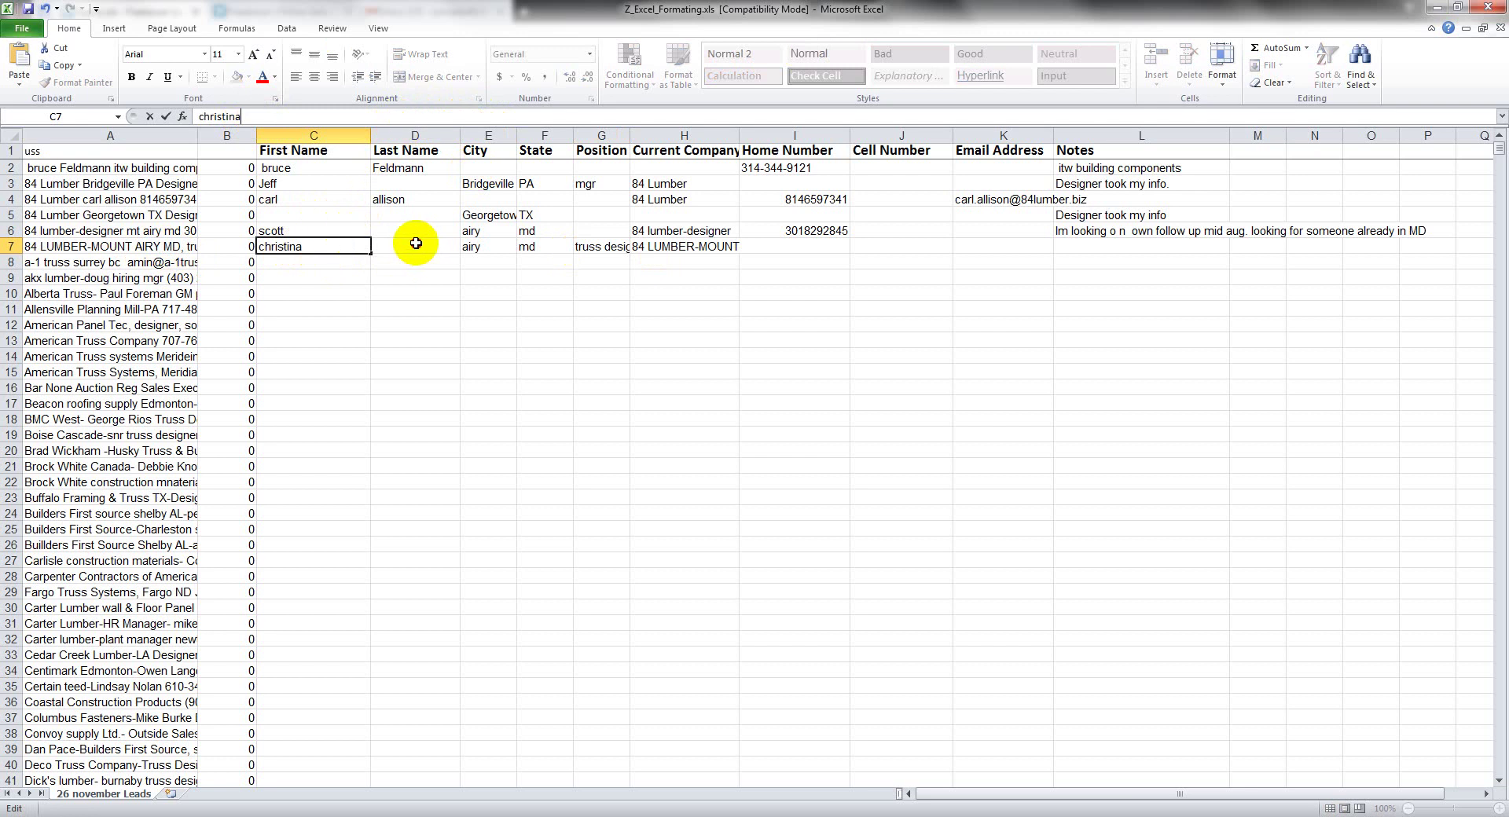
pyautogui.click(411, 245)
pyautogui.hotkey('ctrl', 'v')
# - Paste the phone number into row 7's Home Number cell
pyautogui.click(157, 246)
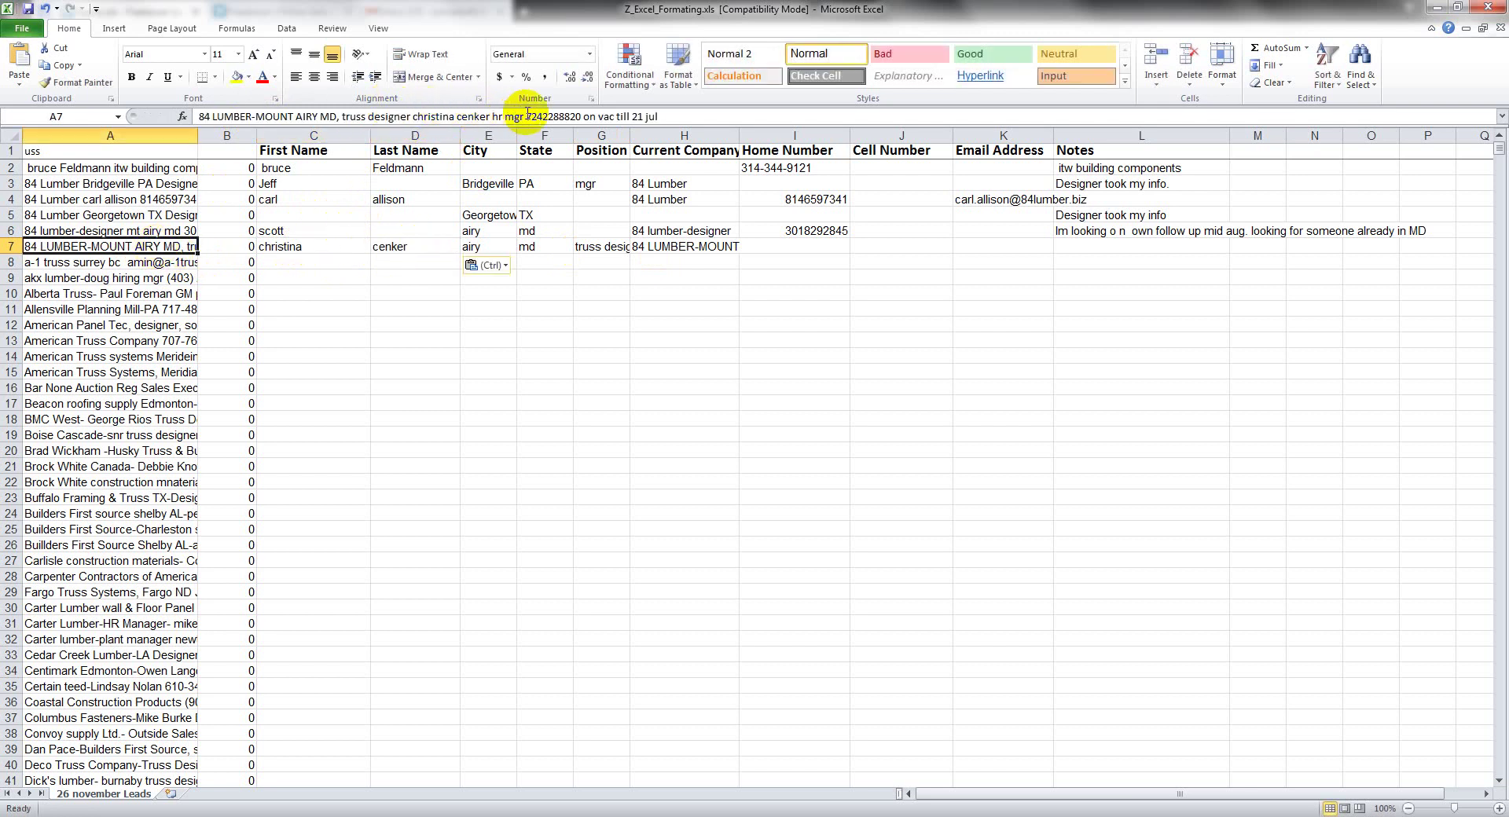
pyautogui.moveTo(526, 116); pyautogui.dragTo(555, 117)
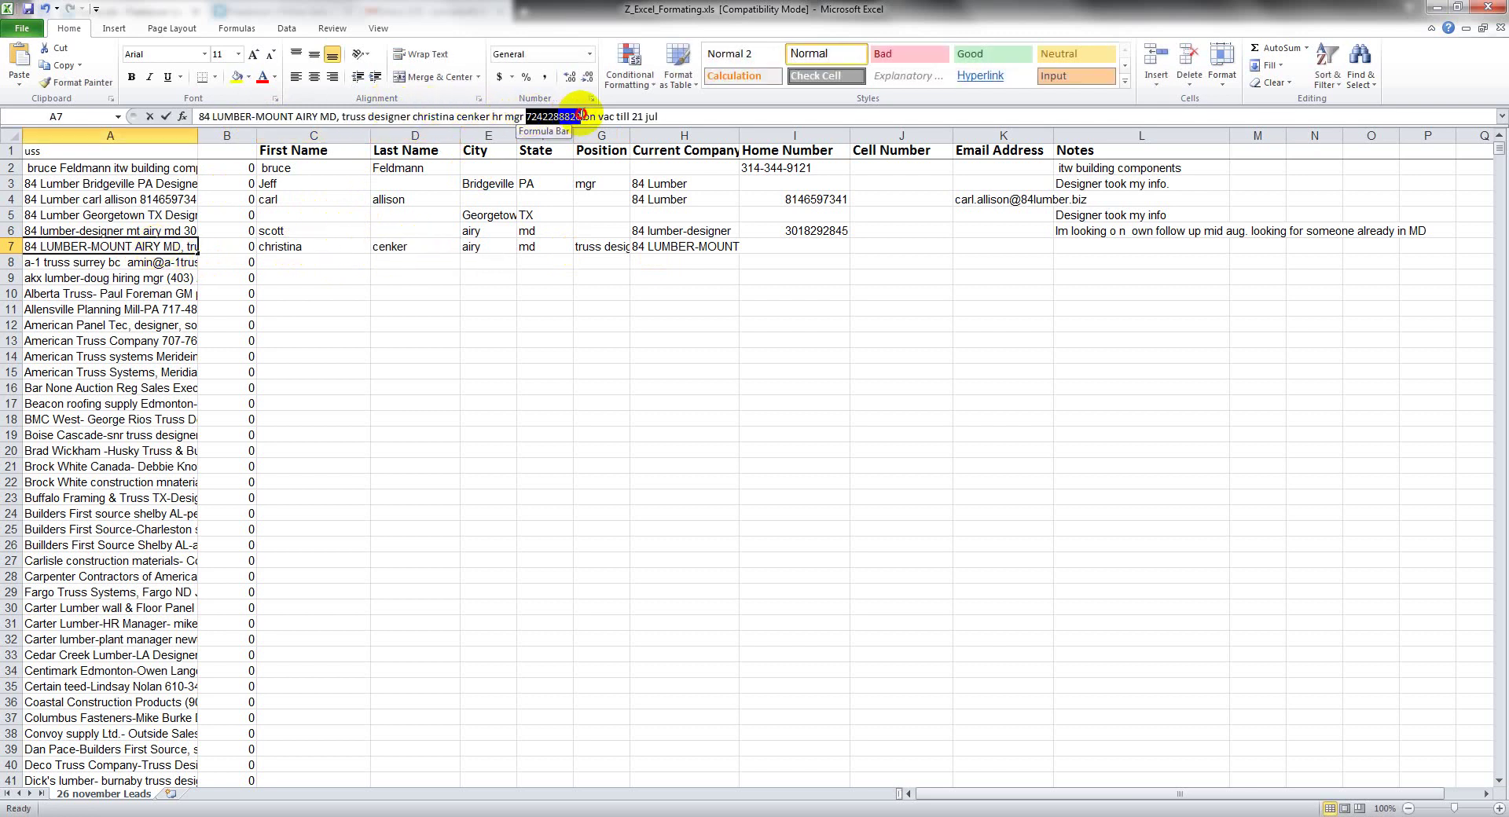
pyautogui.click(798, 248)
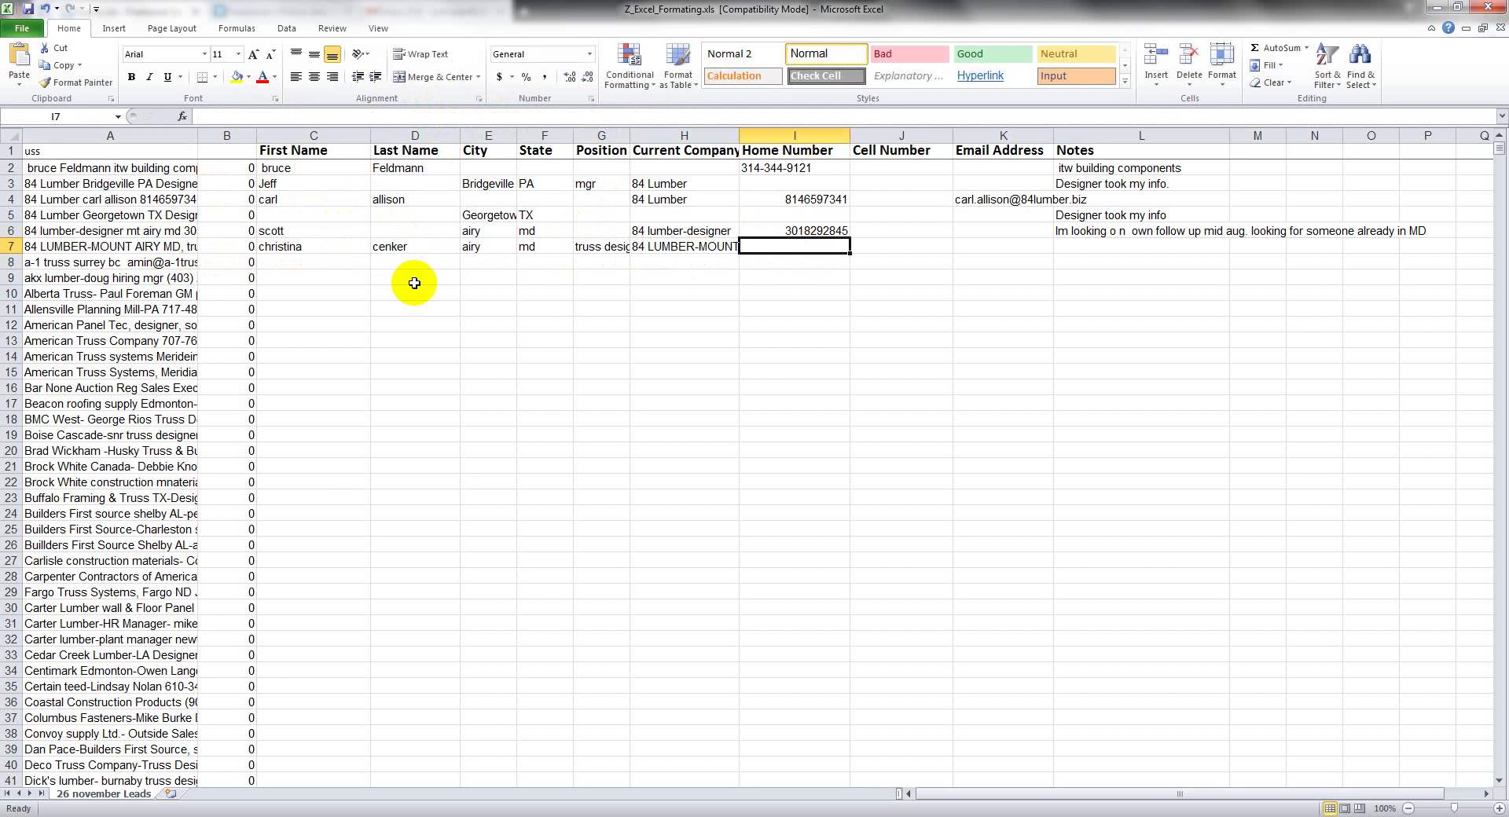
pyautogui.hotkey('ctrl', 'v')
# - Copy the 'vac till 21 jul' remark into row 7's Notes cell
pyautogui.click(177, 246)
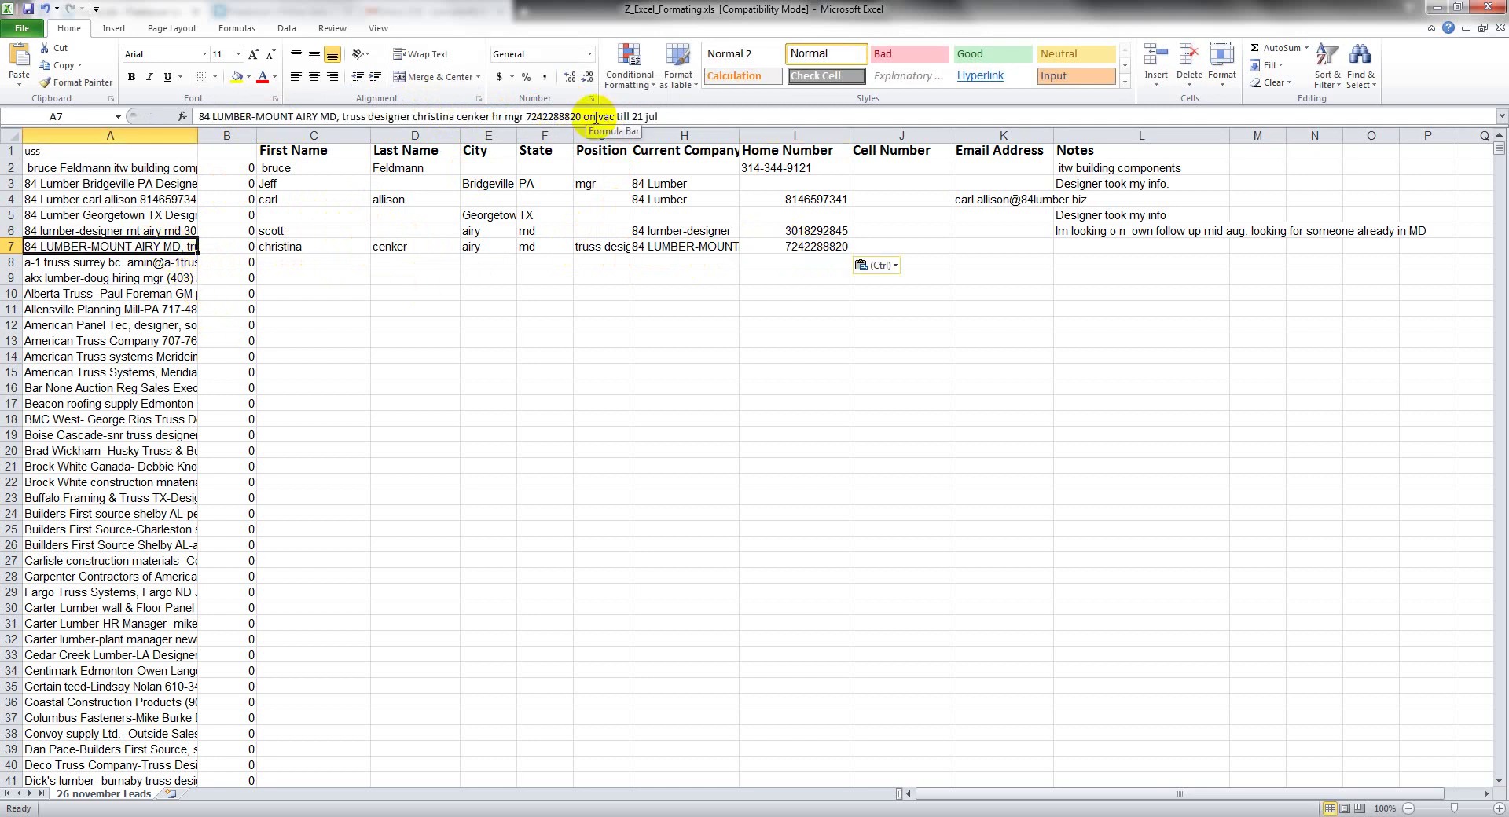
pyautogui.moveTo(600, 116); pyautogui.dragTo(713, 117)
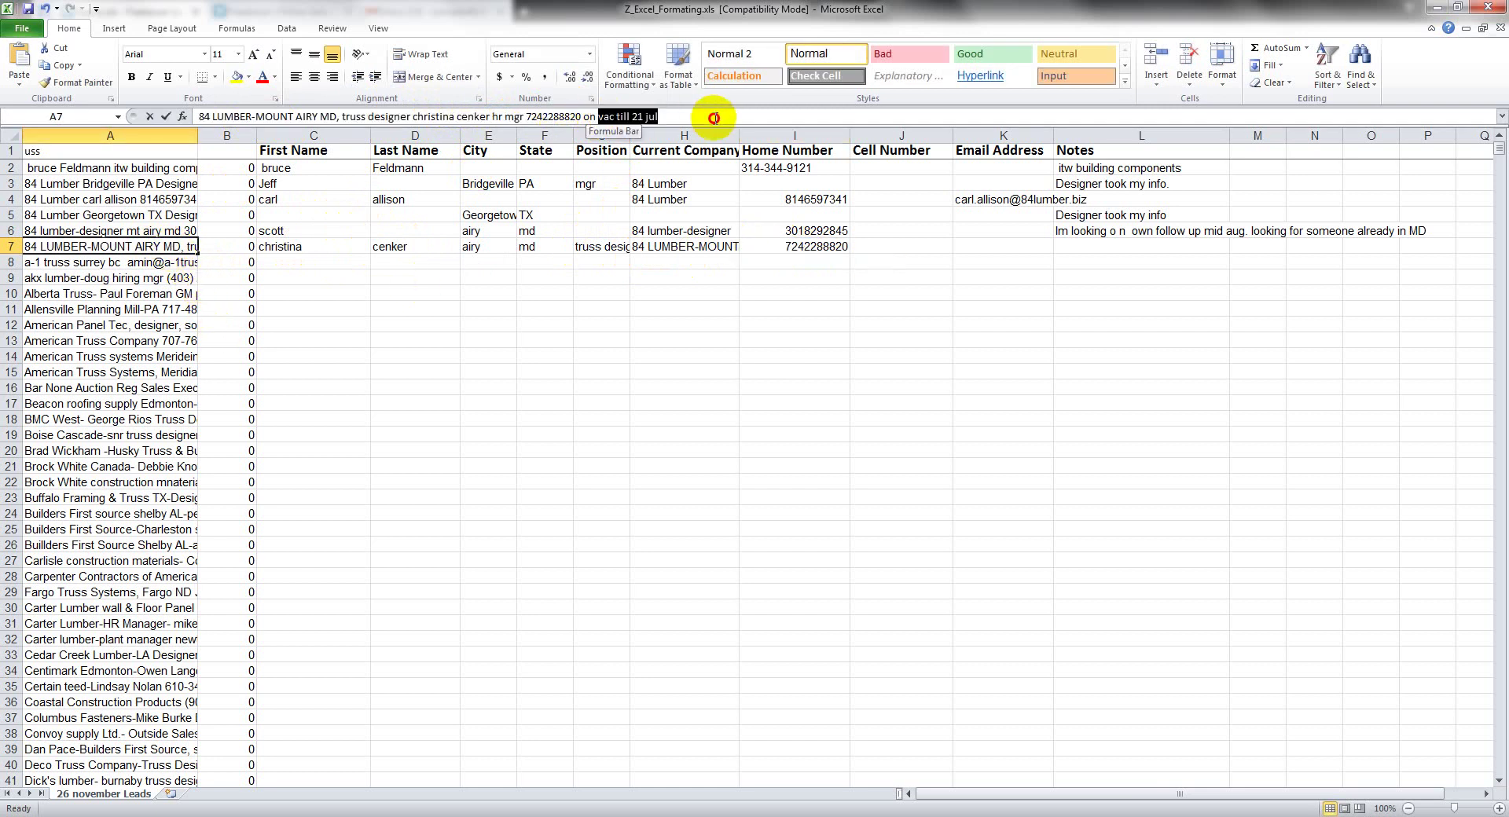
pyautogui.hotkey('ctrl', 'c')
pyautogui.click(1094, 248)
pyautogui.hotkey('ctrl', 'v')
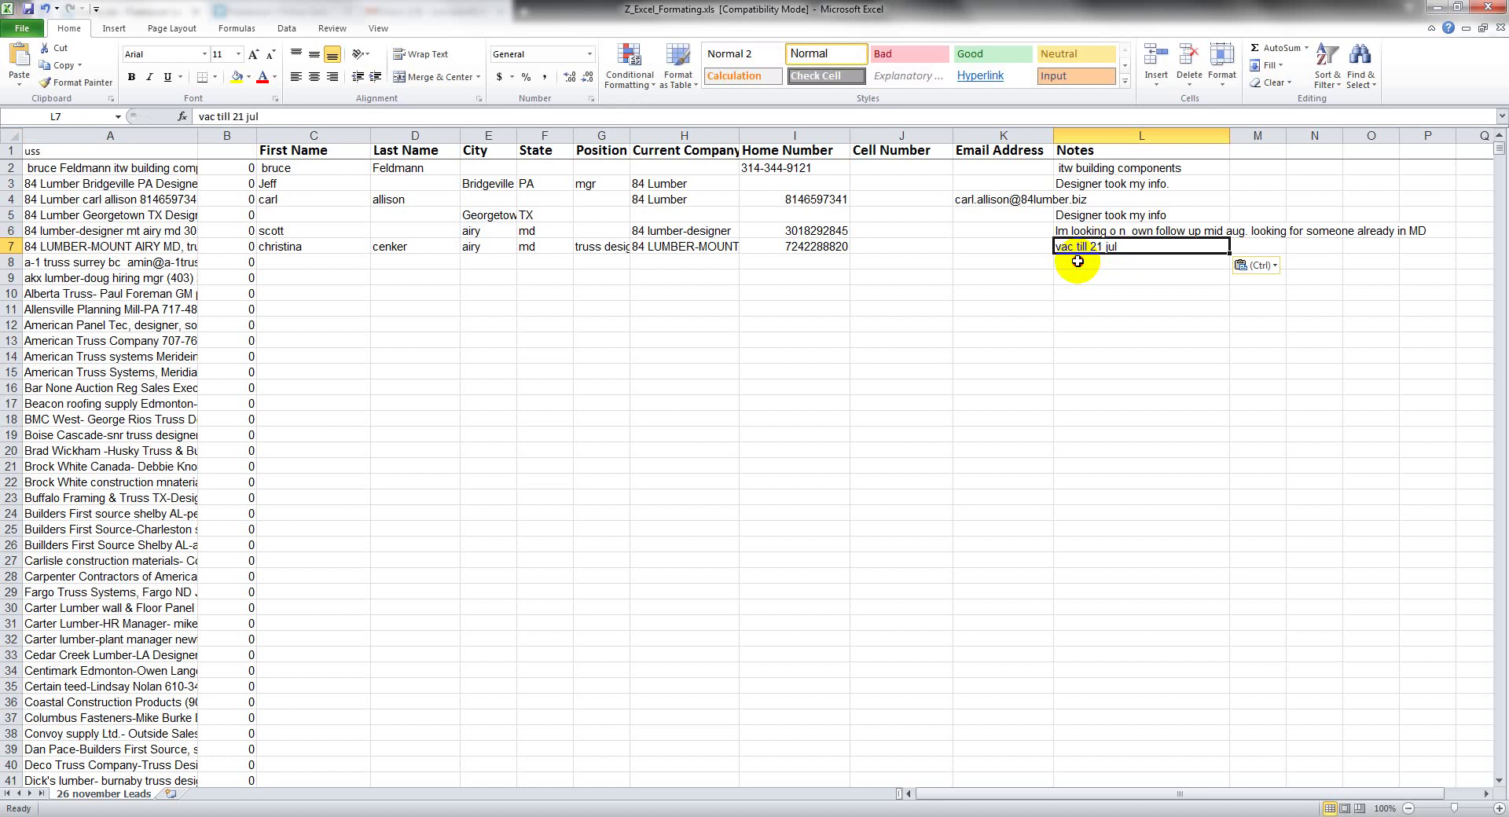
pyautogui.click(155, 275)
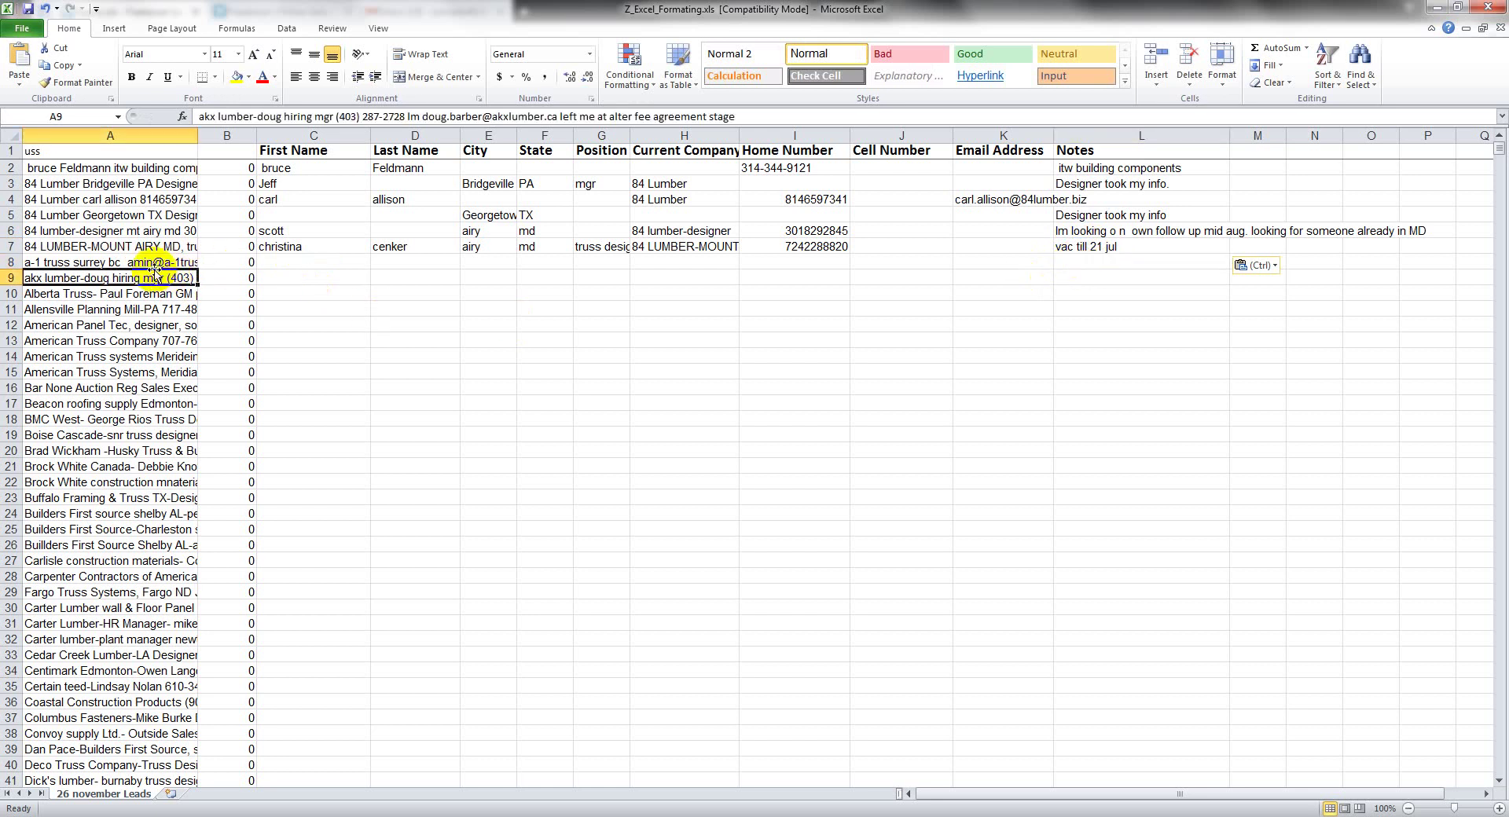
# - Put 'a-1 truss' into row 8's Current Company cell
pyautogui.click(155, 264)
pyautogui.moveTo(201, 116); pyautogui.dragTo(242, 114)
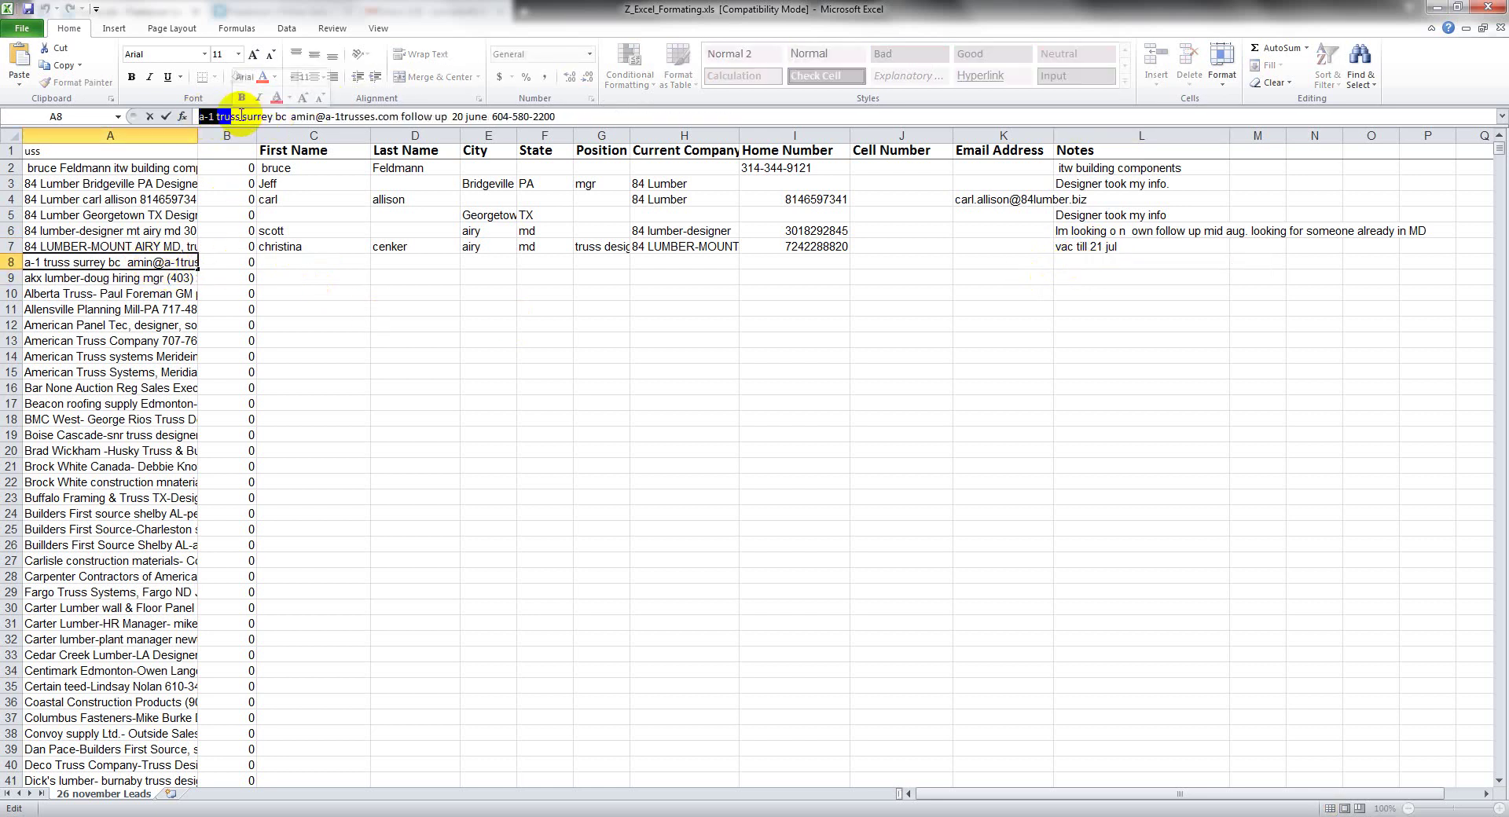
pyautogui.click(667, 263)
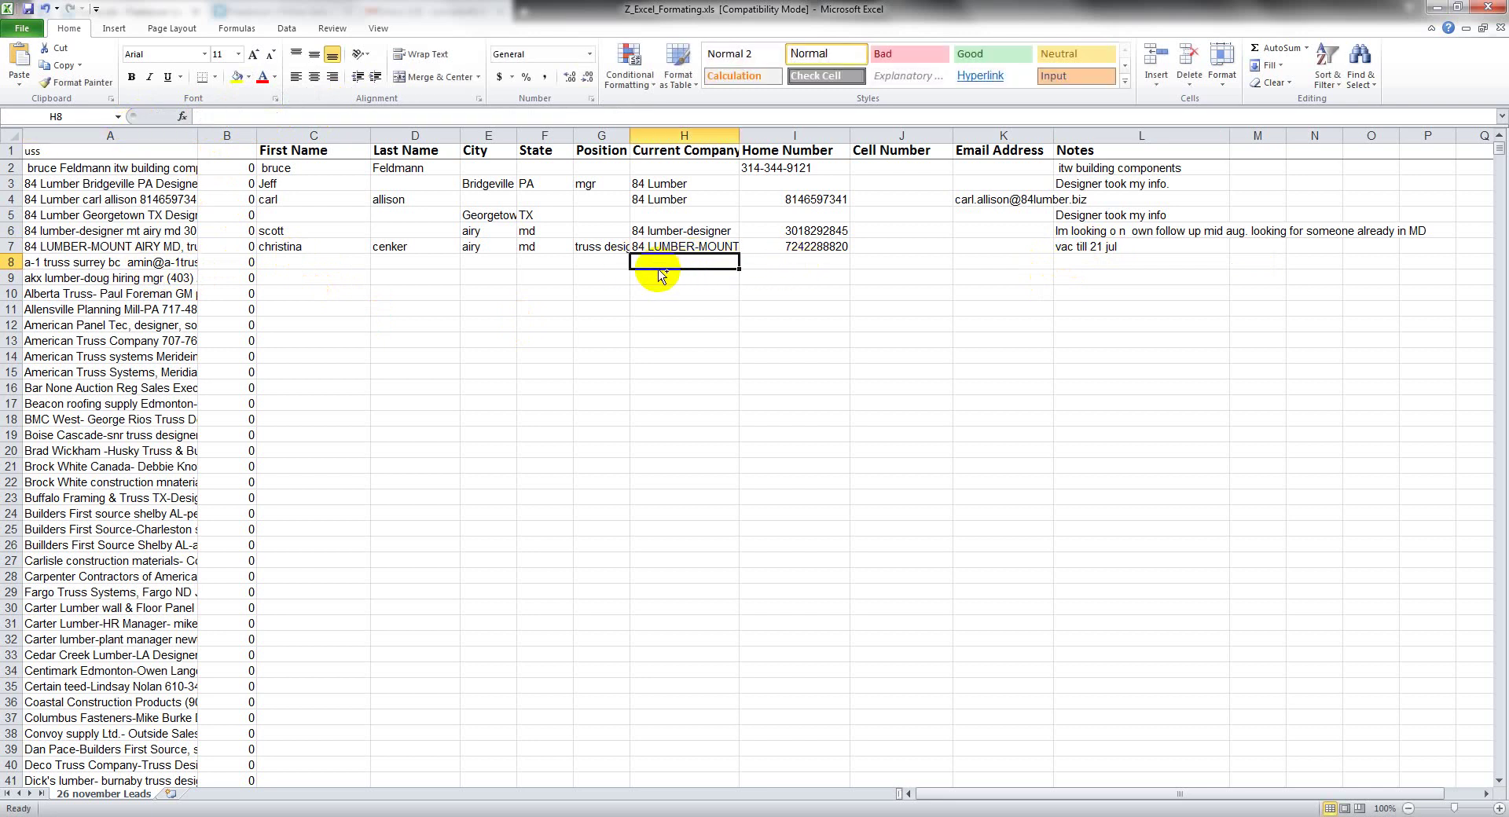
pyautogui.hotkey('ctrl', 'v')
# - Fill row 8's City with 'surrey' and its State with 'bc'
pyautogui.click(188, 263)
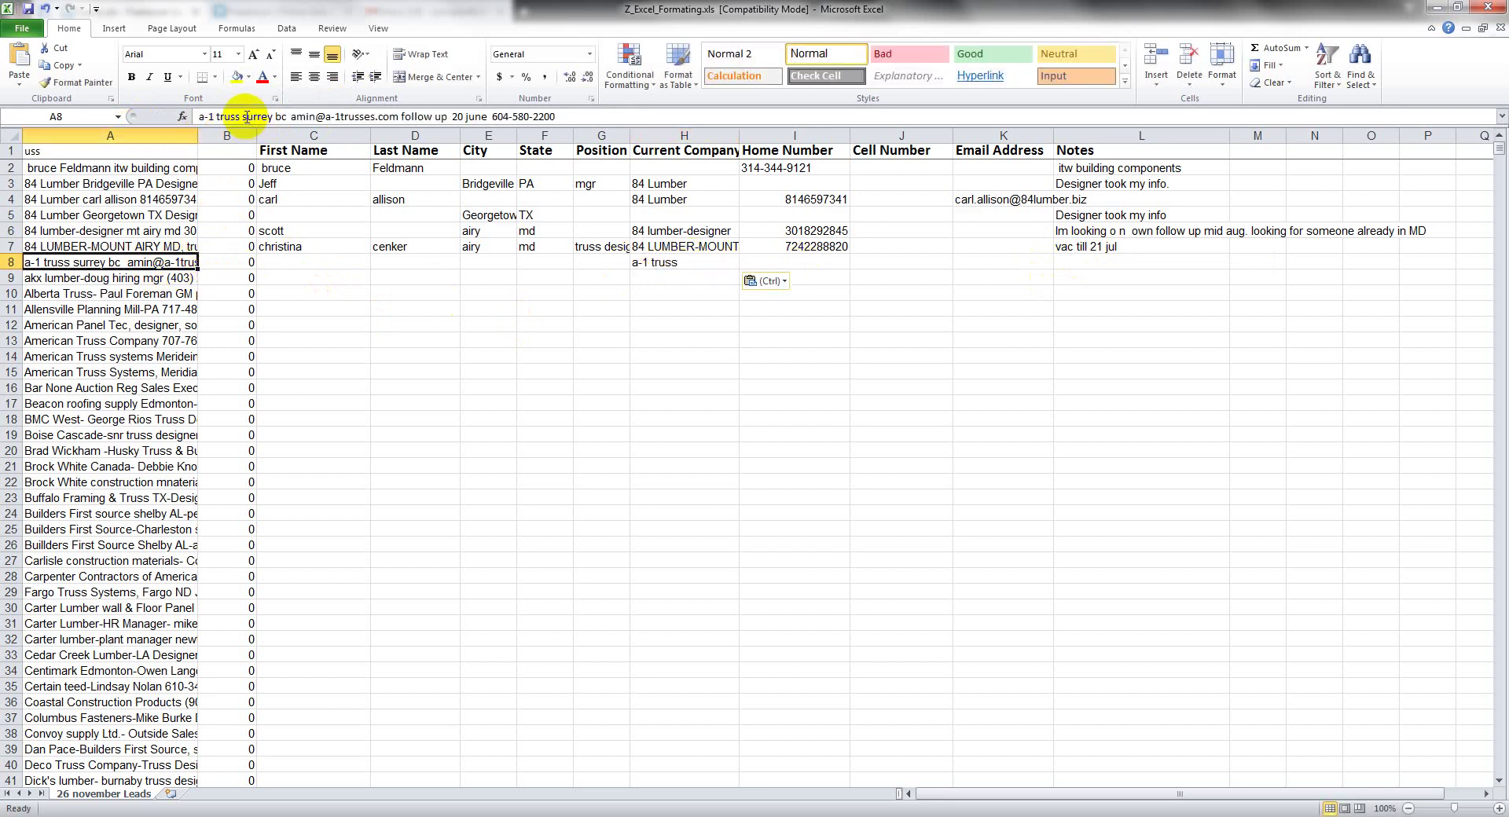
pyautogui.moveTo(285, 116); pyautogui.dragTo(261, 118)
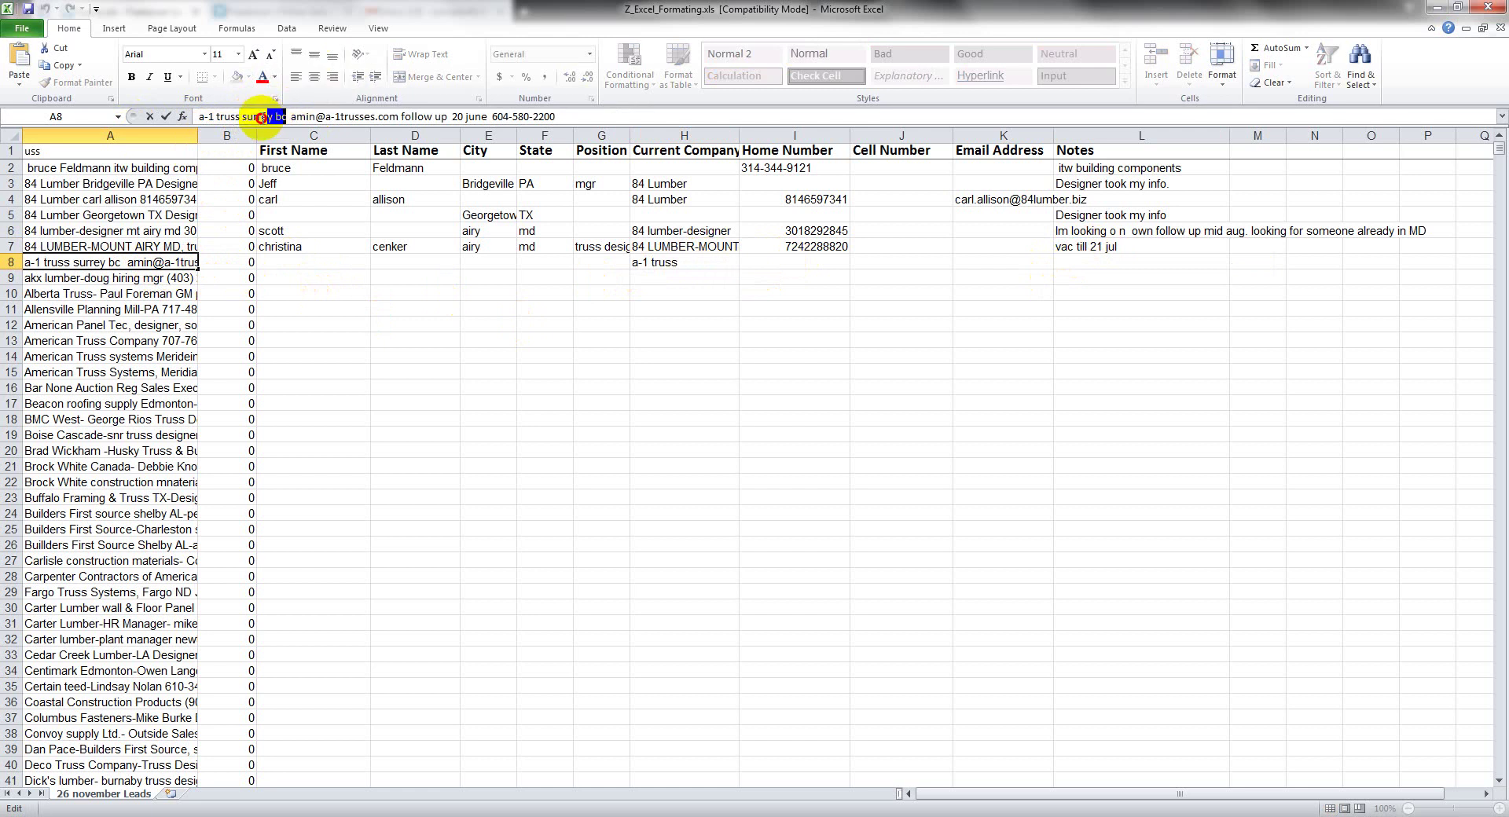
pyautogui.hotkey('ctrl', 'c')
pyautogui.click(487, 262)
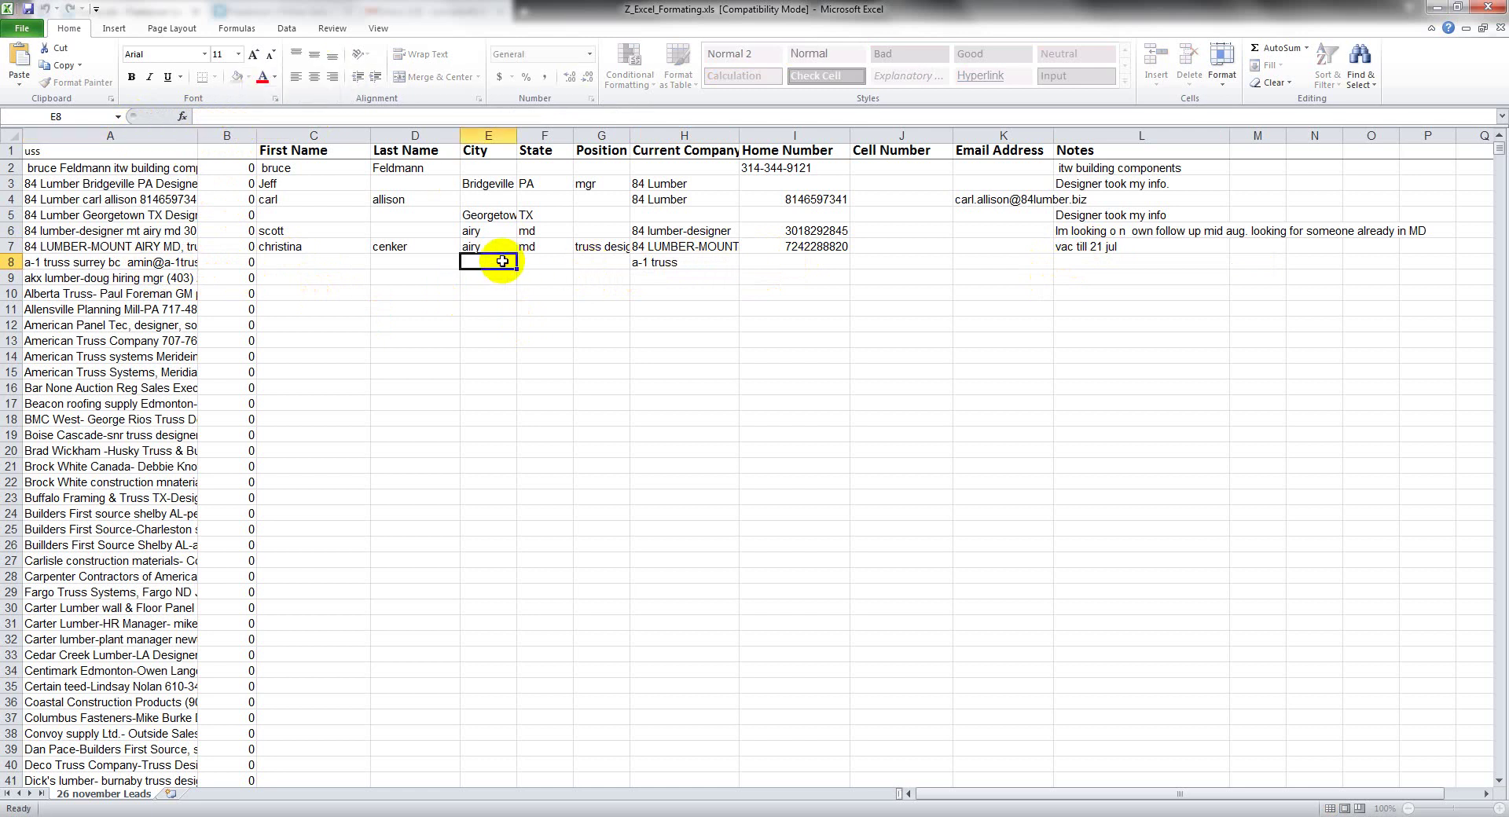
pyautogui.hotkey('ctrl', 'v')
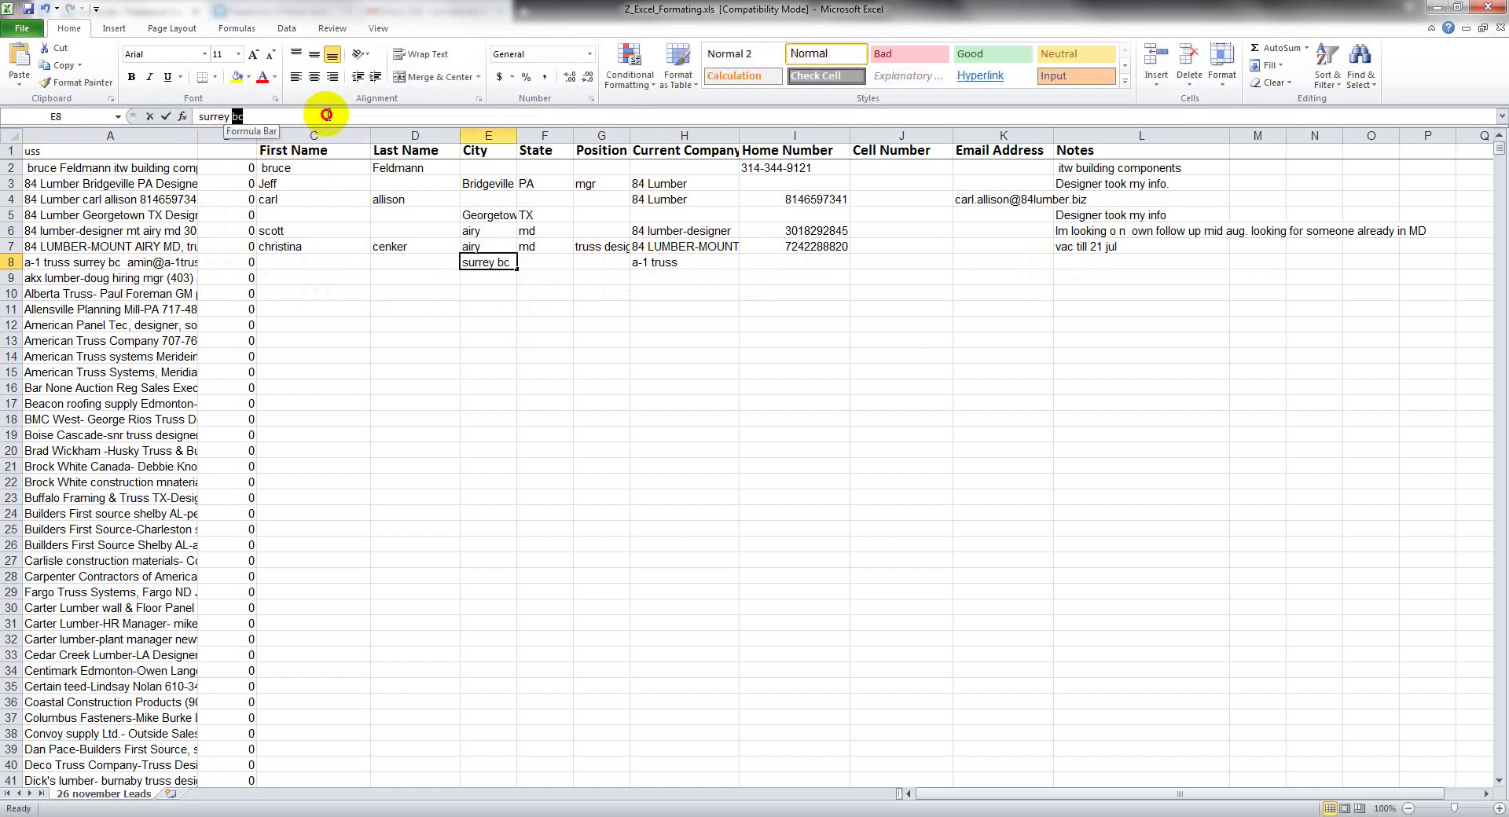
pyautogui.click(320, 115)
pyautogui.press('BackSpace')
pyautogui.press('BackSpace')
pyautogui.press('BackSpace')
pyautogui.click(542, 262)
pyautogui.hotkey('ctrl', 'v')
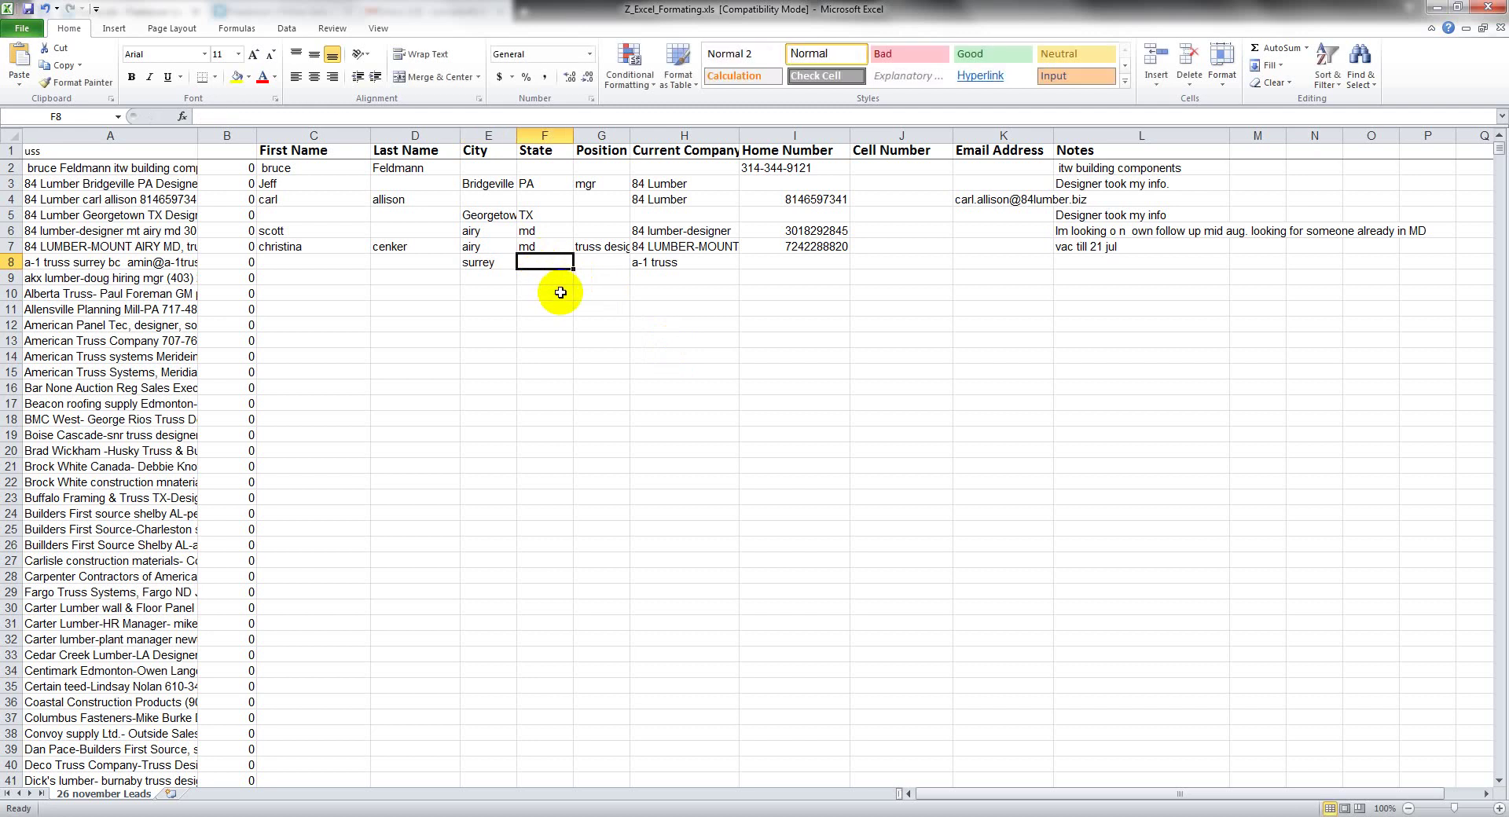
pyautogui.write('bc')
# - Copy the email address from the A8 note into row 8's Email Address cell
pyautogui.click(126, 263)
pyautogui.moveTo(290, 116); pyautogui.dragTo(376, 116)
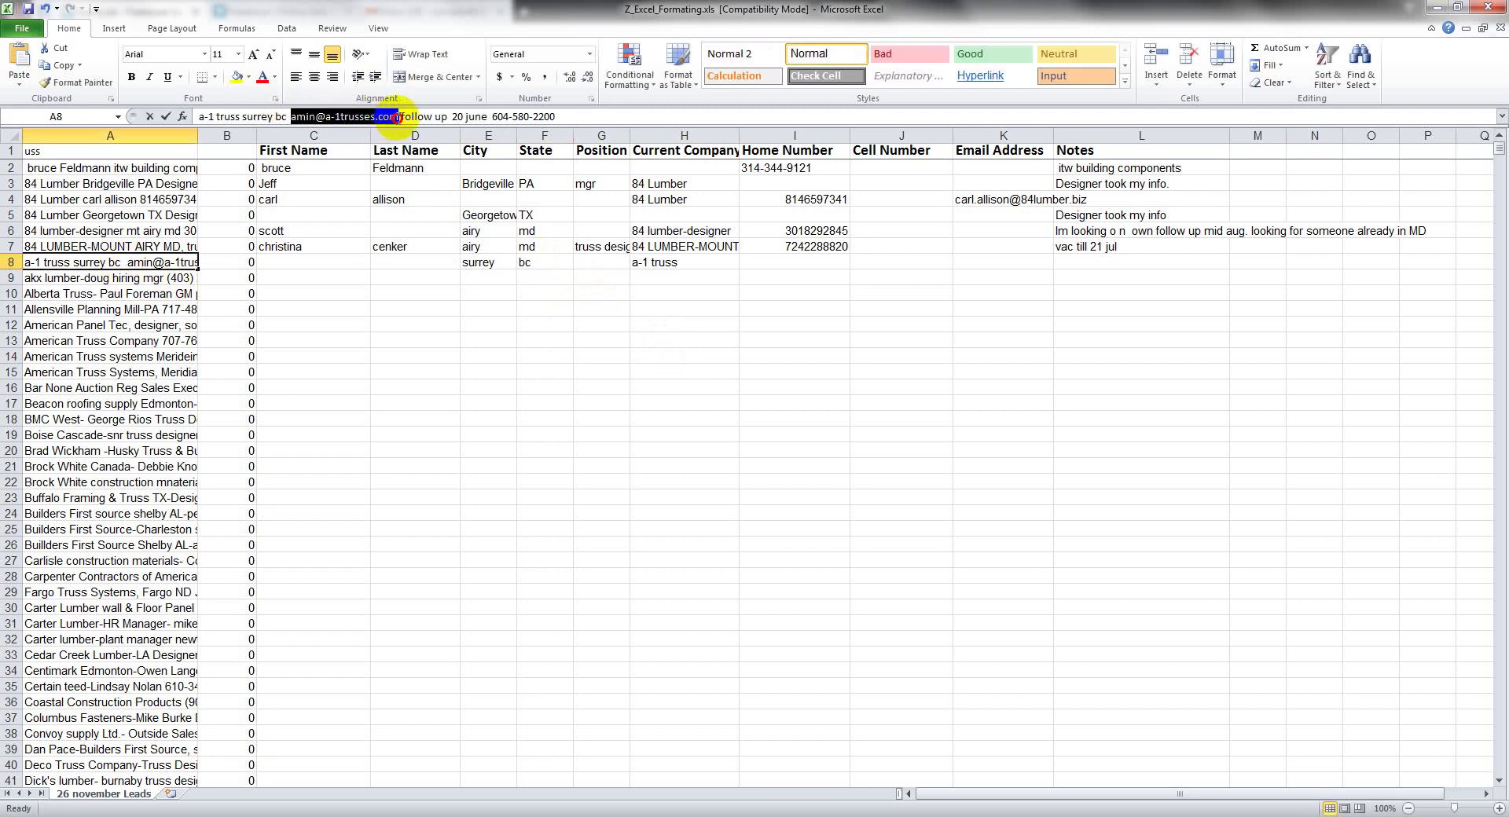
pyautogui.hotkey('ctrl', 'c')
pyautogui.click(795, 262)
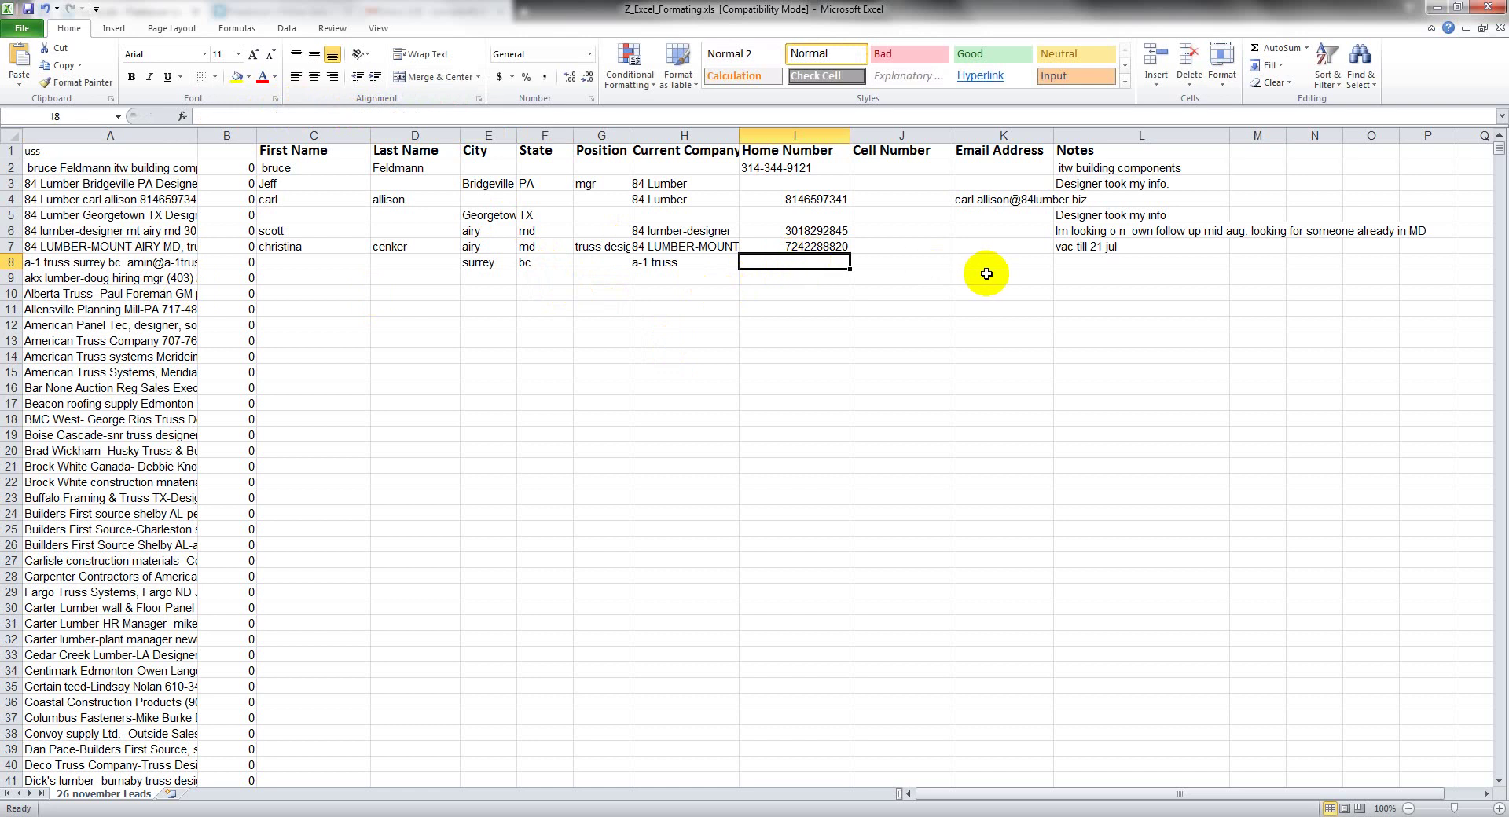
pyautogui.click(986, 264)
pyautogui.hotkey('ctrl', 'v')
# - Copy the phone number at the note's end into row 8's Home Number cell
pyautogui.click(146, 263)
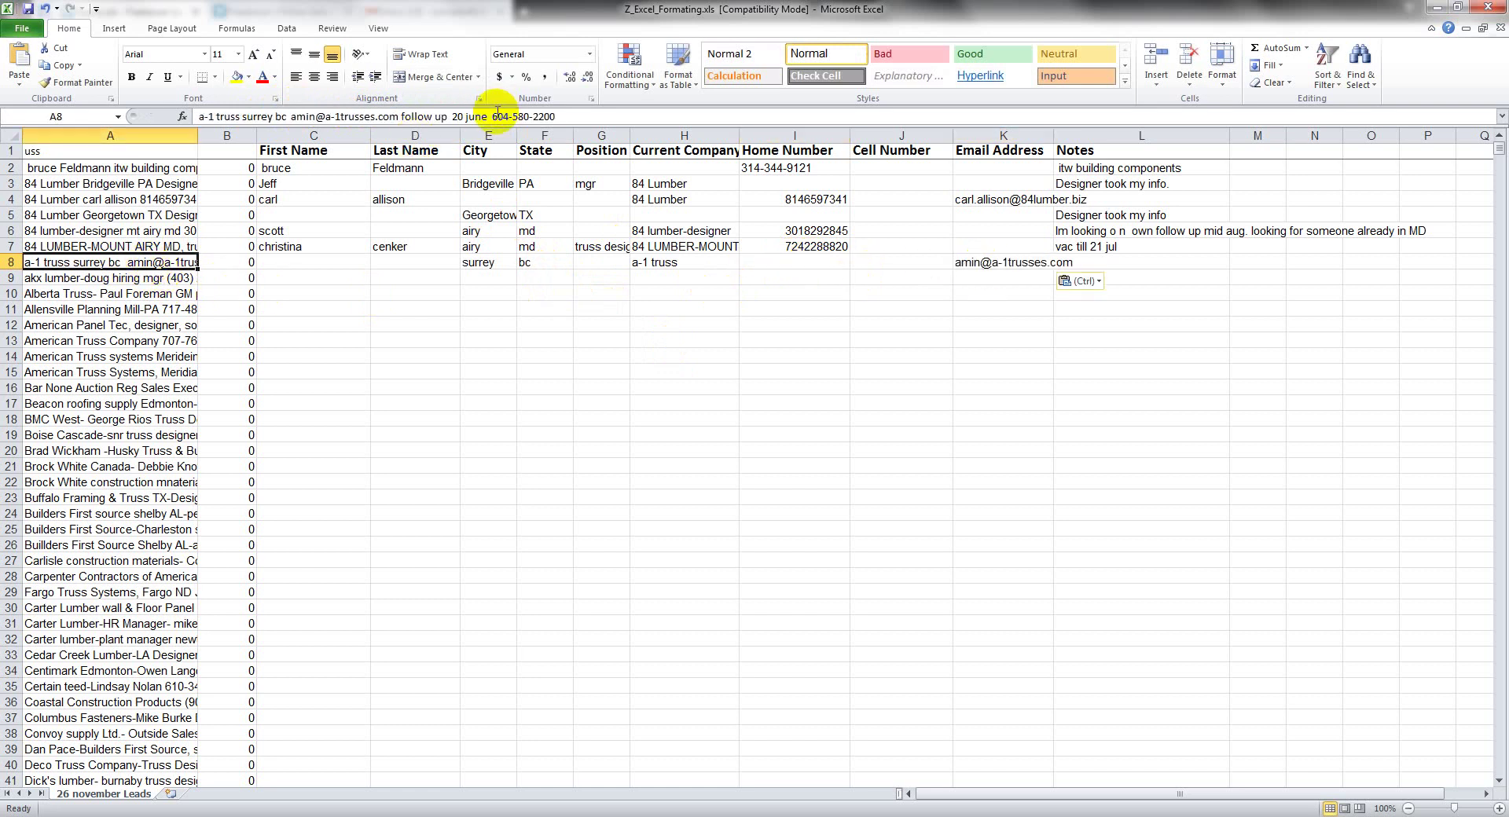
pyautogui.moveTo(493, 116); pyautogui.dragTo(604, 116)
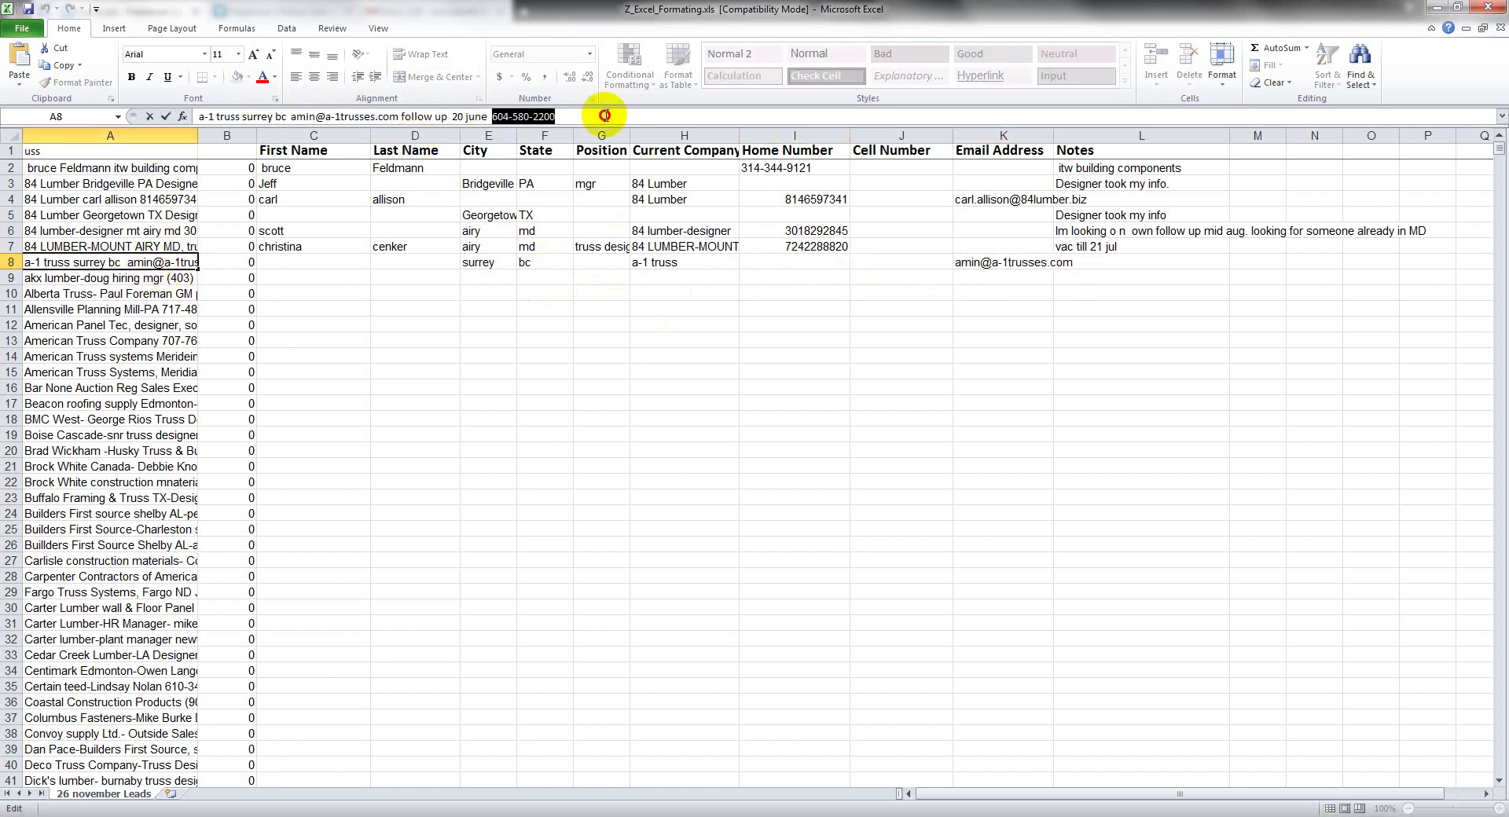
pyautogui.hotkey('ctrl', 'c')
pyautogui.click(813, 262)
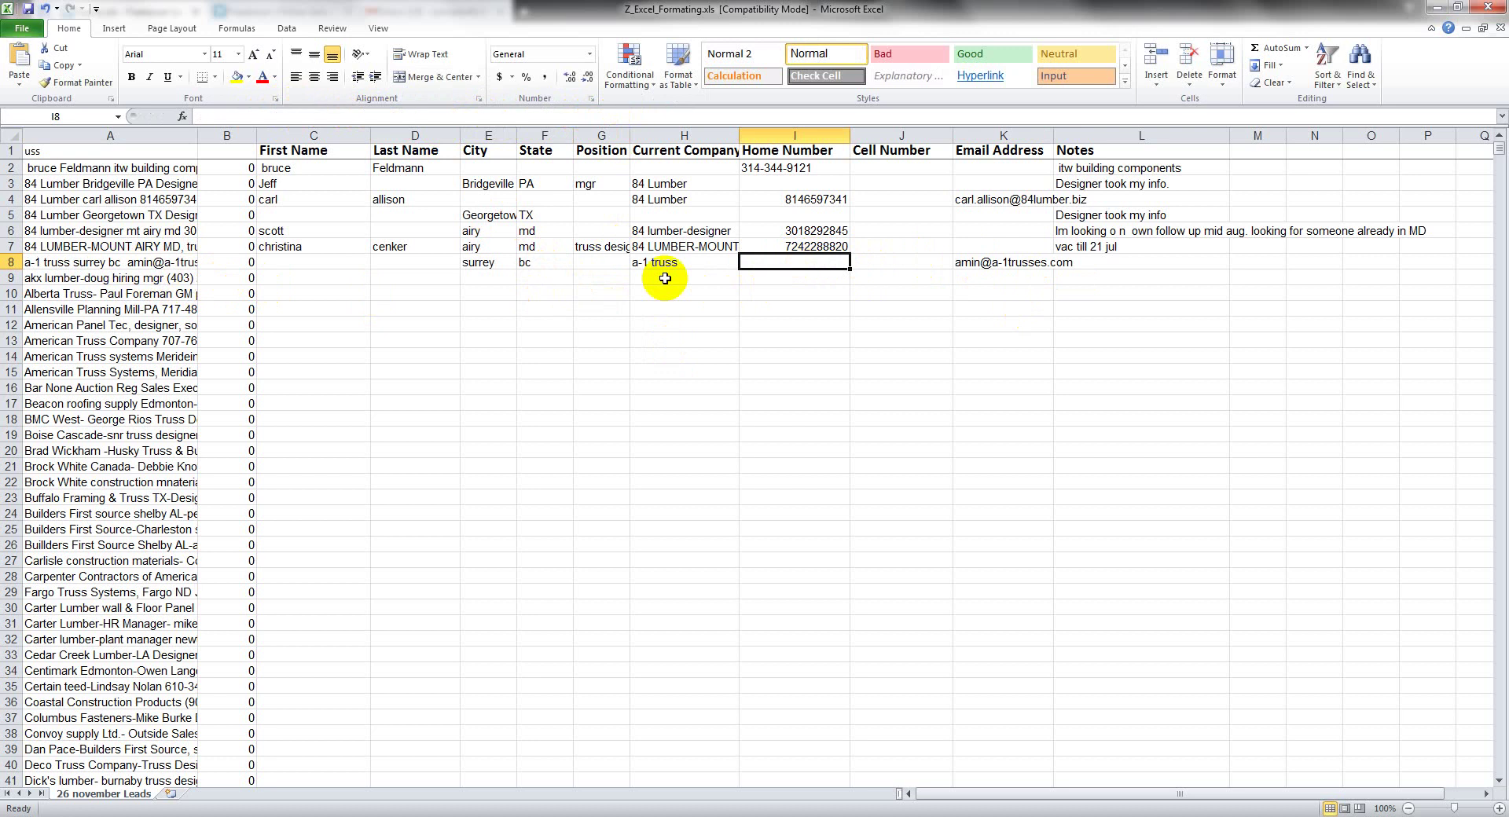
pyautogui.hotkey('ctrl', 'v')
pyautogui.click(166, 282)
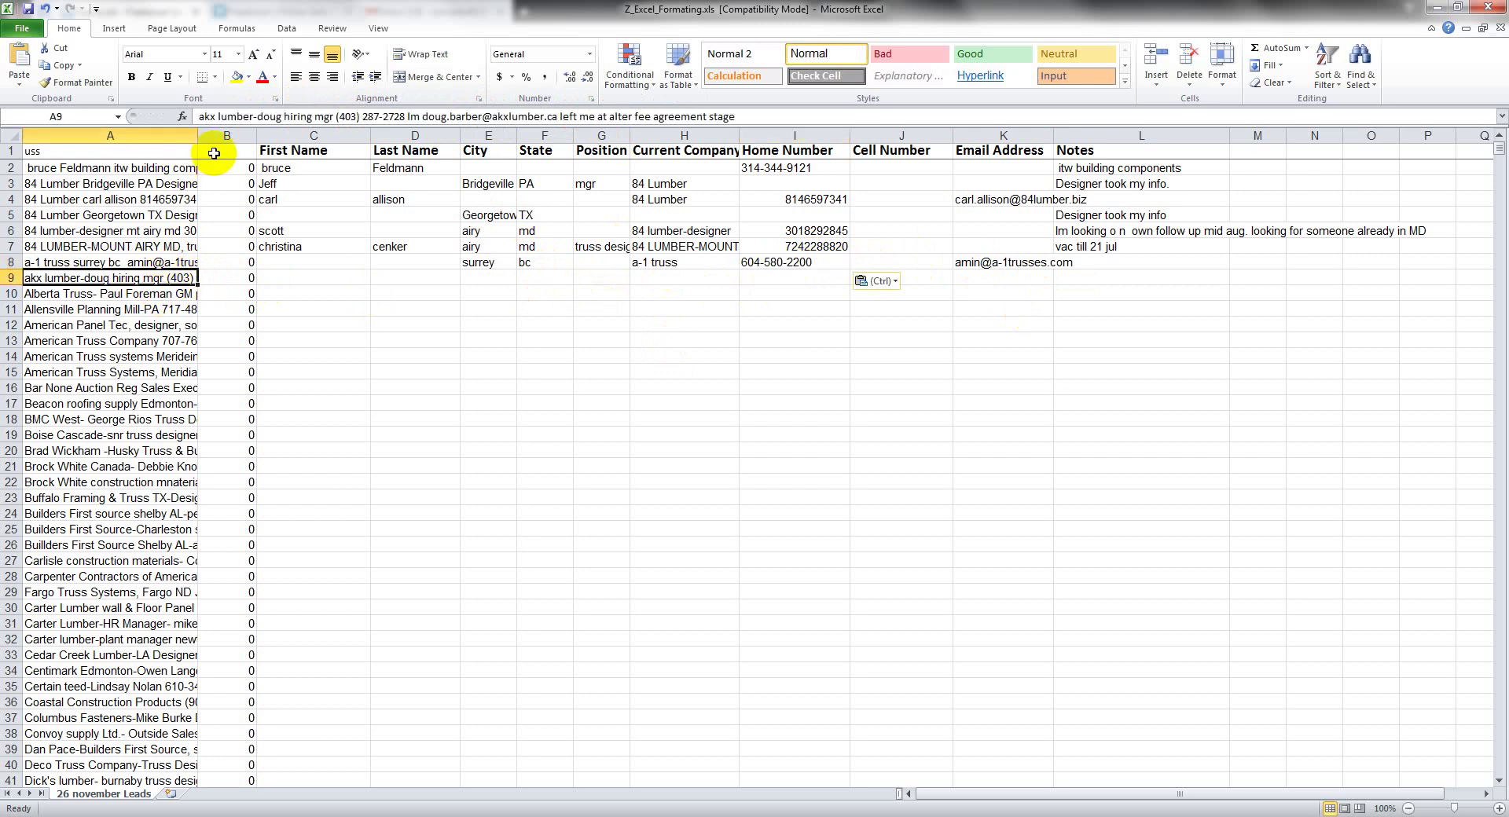
pyautogui.click(167, 261)
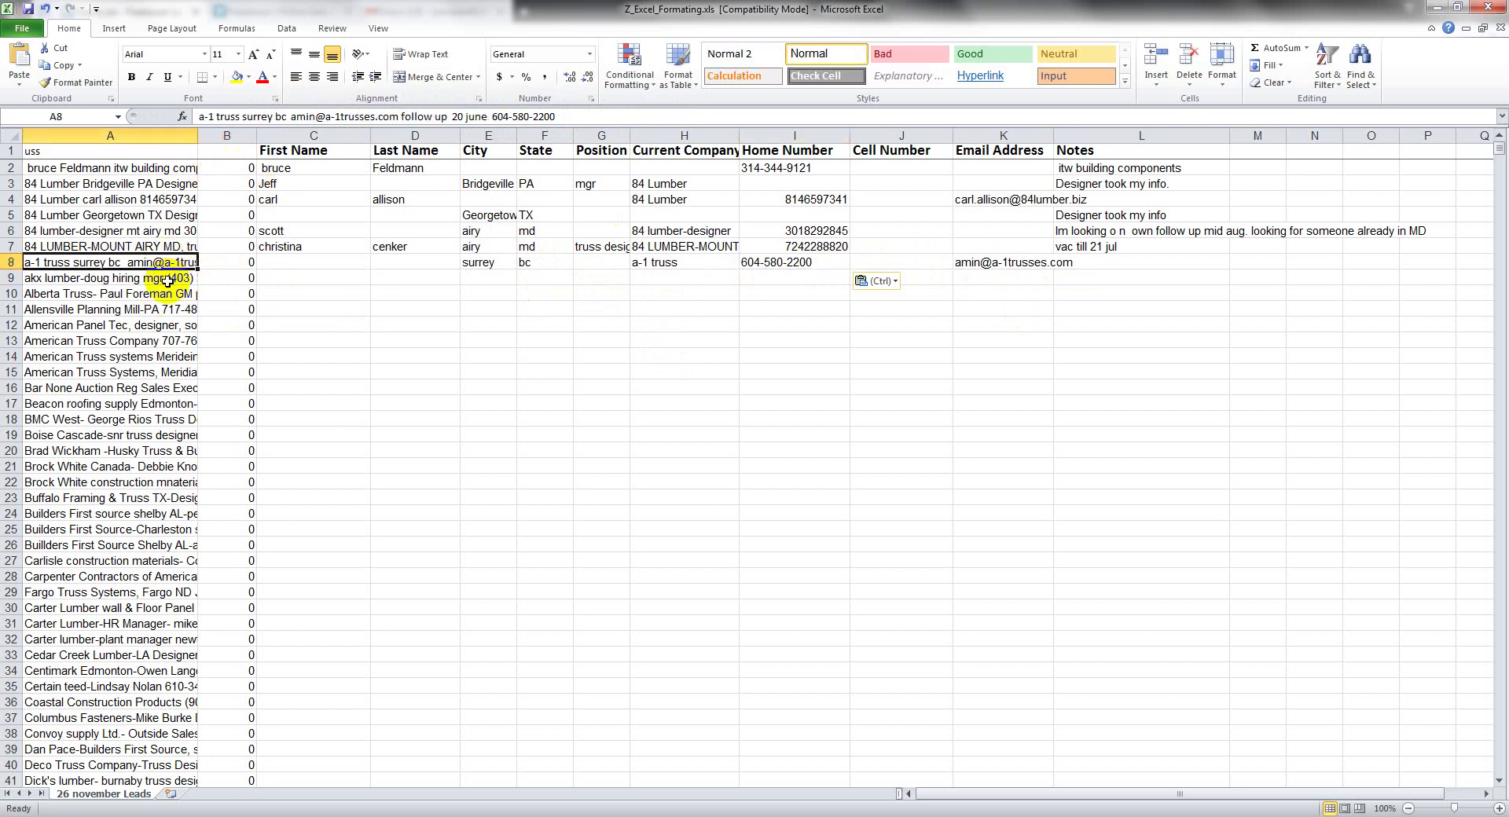
# - Copy the company name from the A9 note into row 9's Current Company cell
pyautogui.click(167, 279)
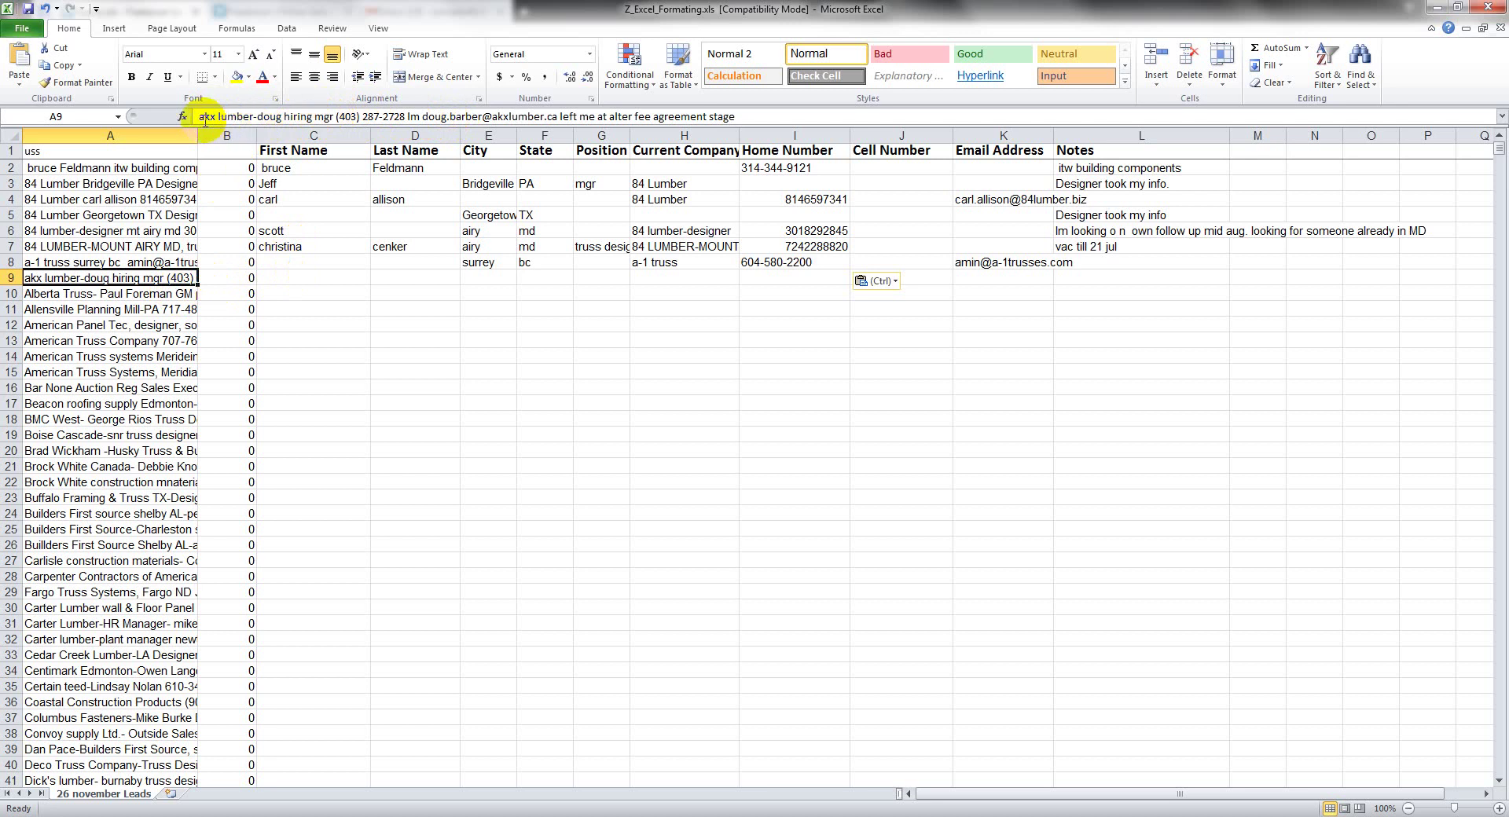
pyautogui.moveTo(197, 116); pyautogui.dragTo(271, 116)
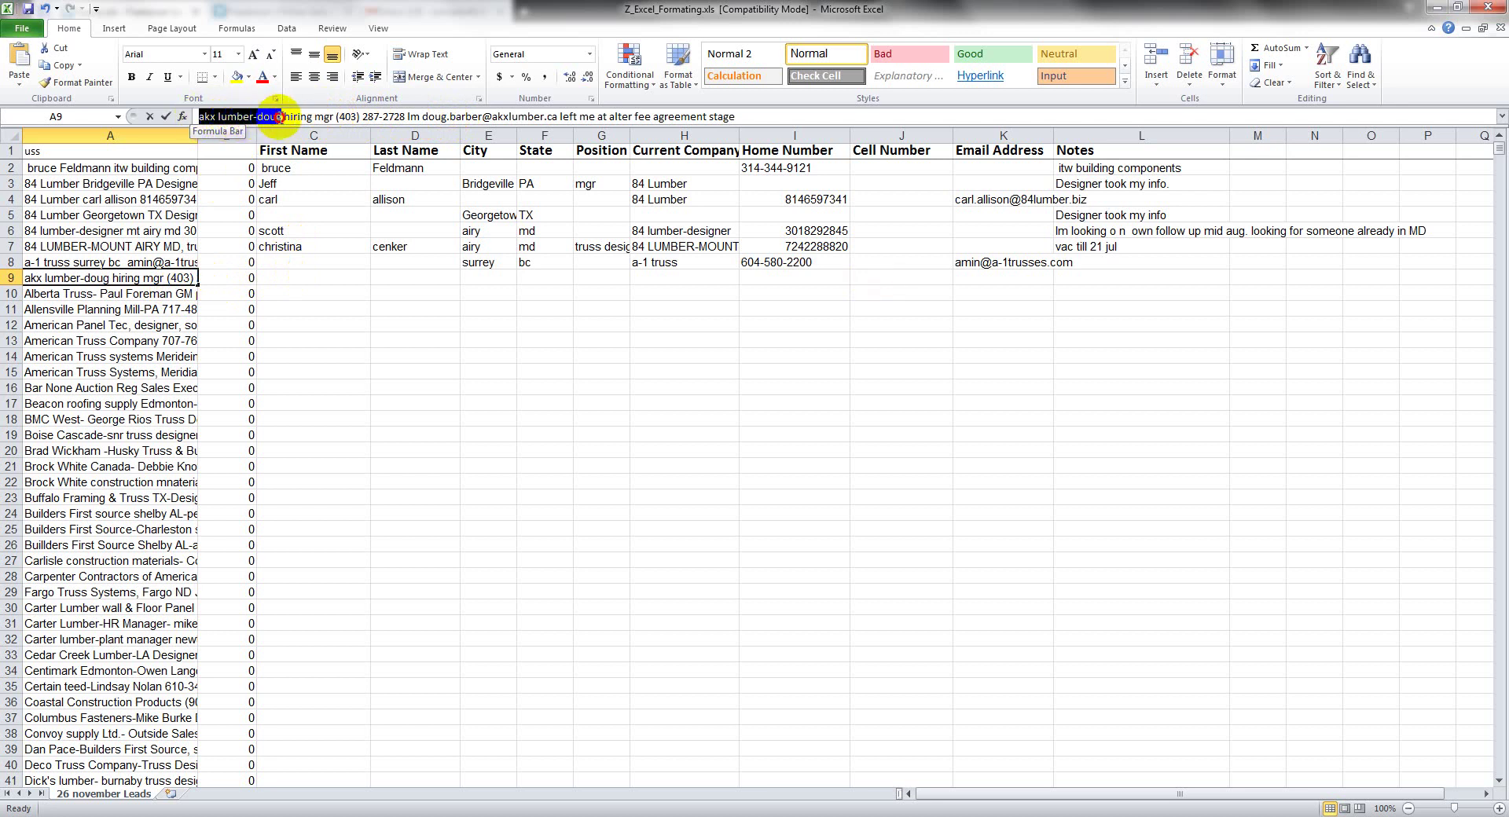
pyautogui.hotkey('ctrl', 'c')
pyautogui.click(684, 279)
pyautogui.hotkey('ctrl', 'v')
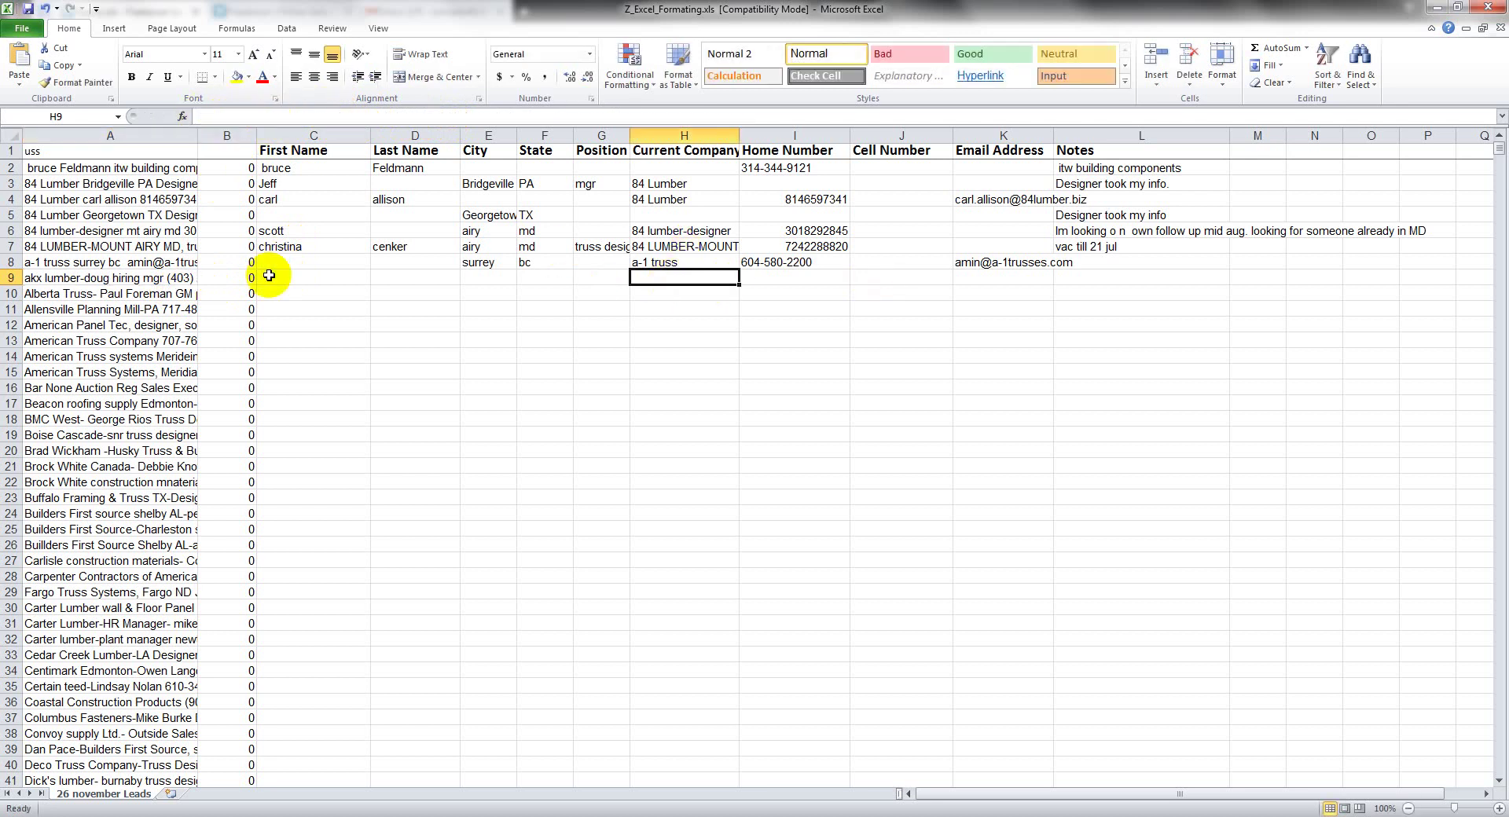
# - Paste row 9's phone number into its Home Number cell
pyautogui.click(158, 279)
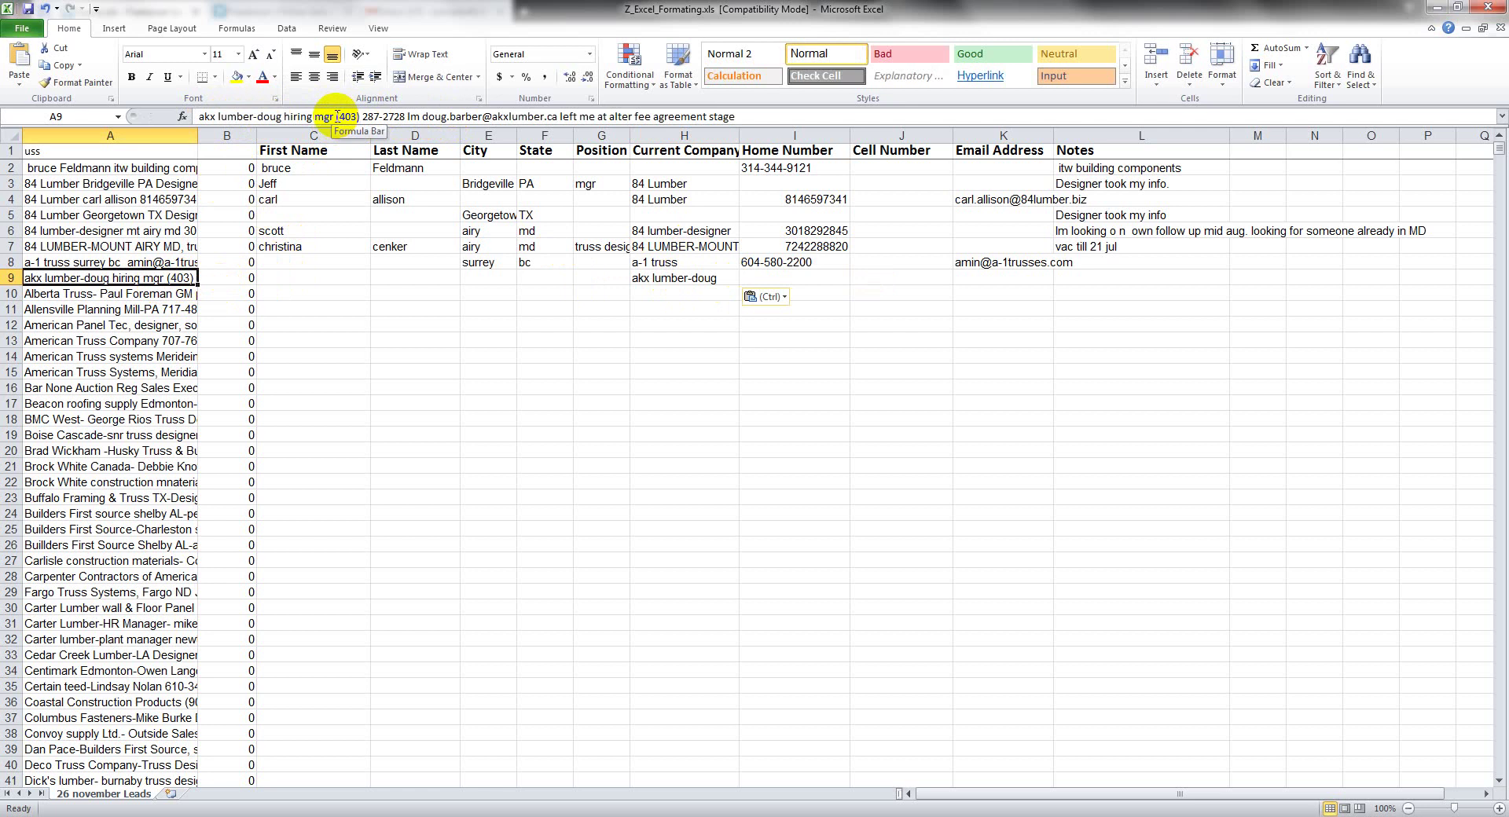
pyautogui.moveTo(336, 116); pyautogui.dragTo(401, 115)
pyautogui.hotkey('ctrl', 'c')
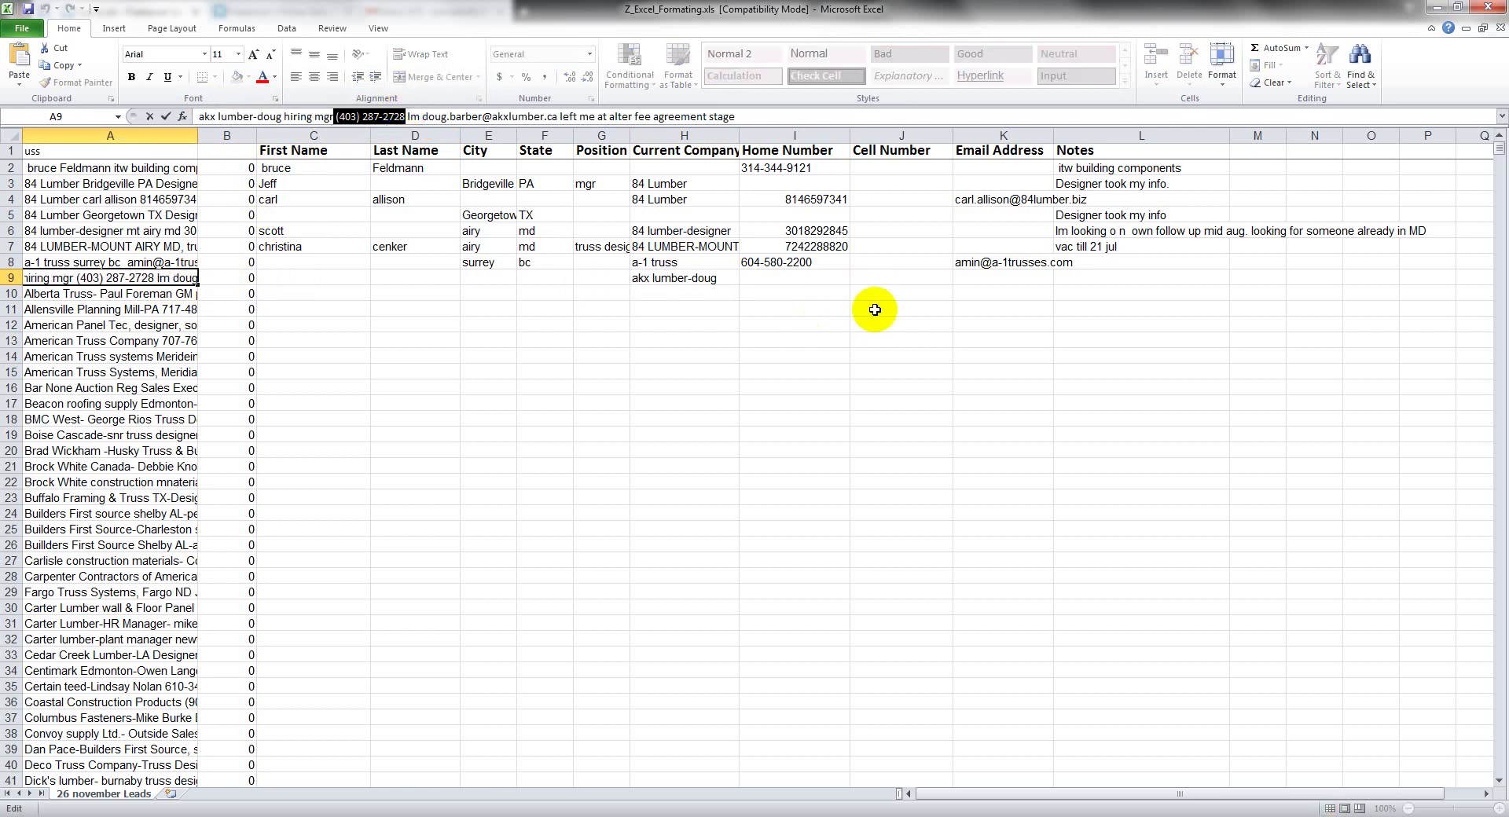
pyautogui.click(778, 279)
pyautogui.hotkey('ctrl', 'v')
# - Copy the email address into row 9's Email Address cell
pyautogui.click(171, 281)
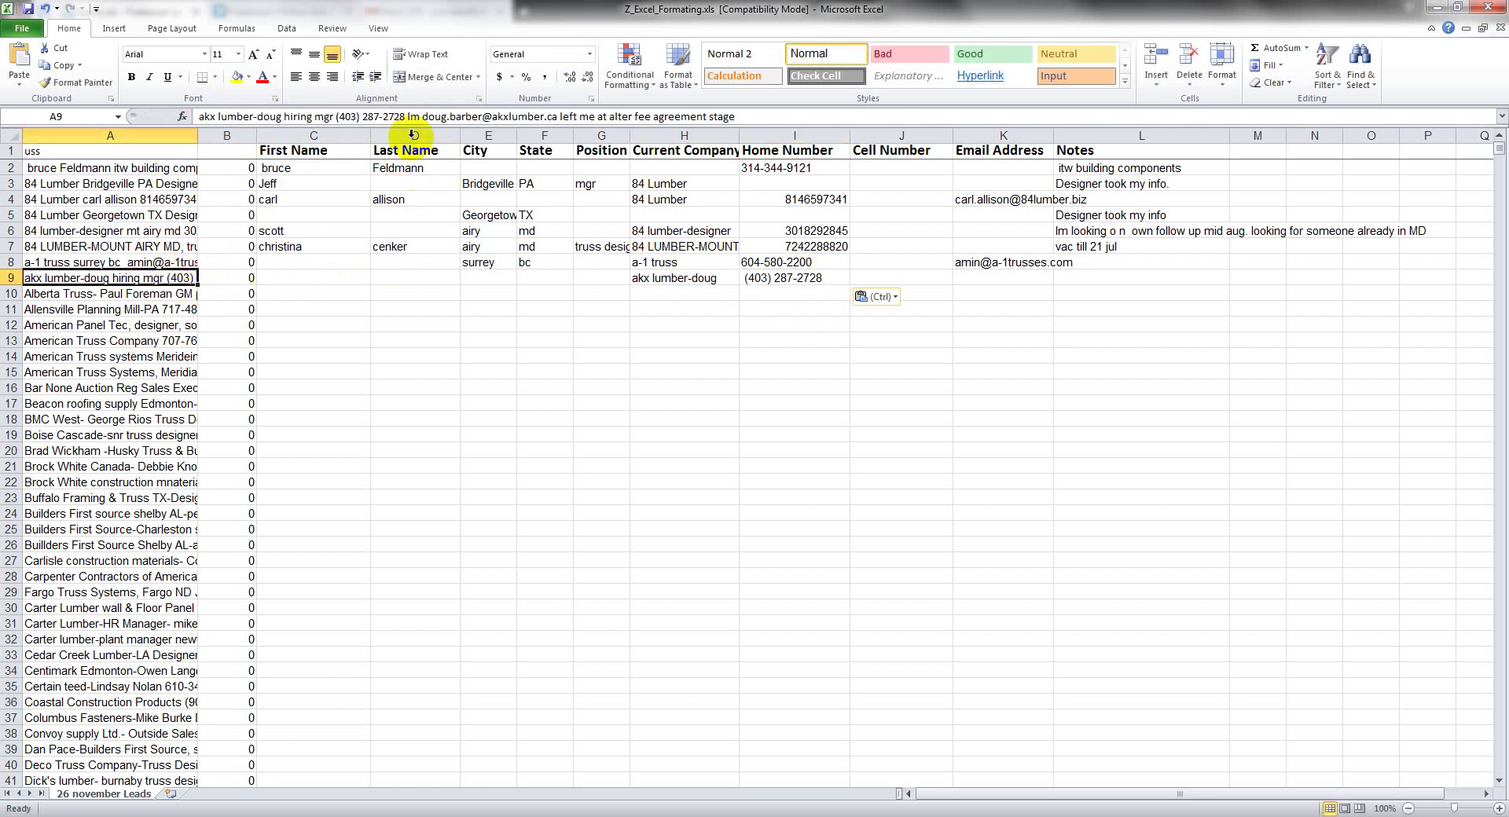
pyautogui.moveTo(422, 117); pyautogui.dragTo(558, 116)
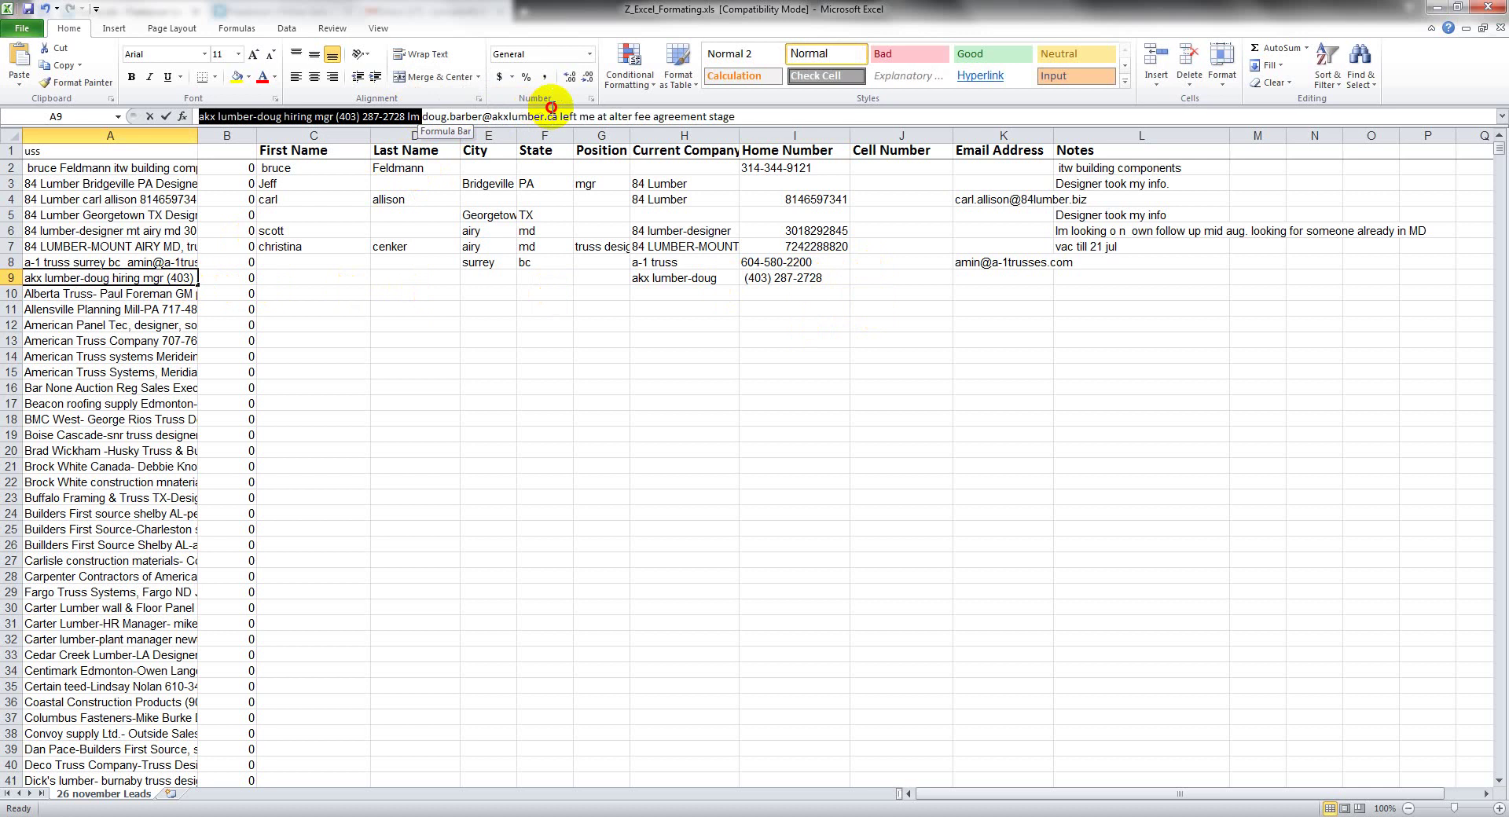
pyautogui.hotkey('ctrl', 'c')
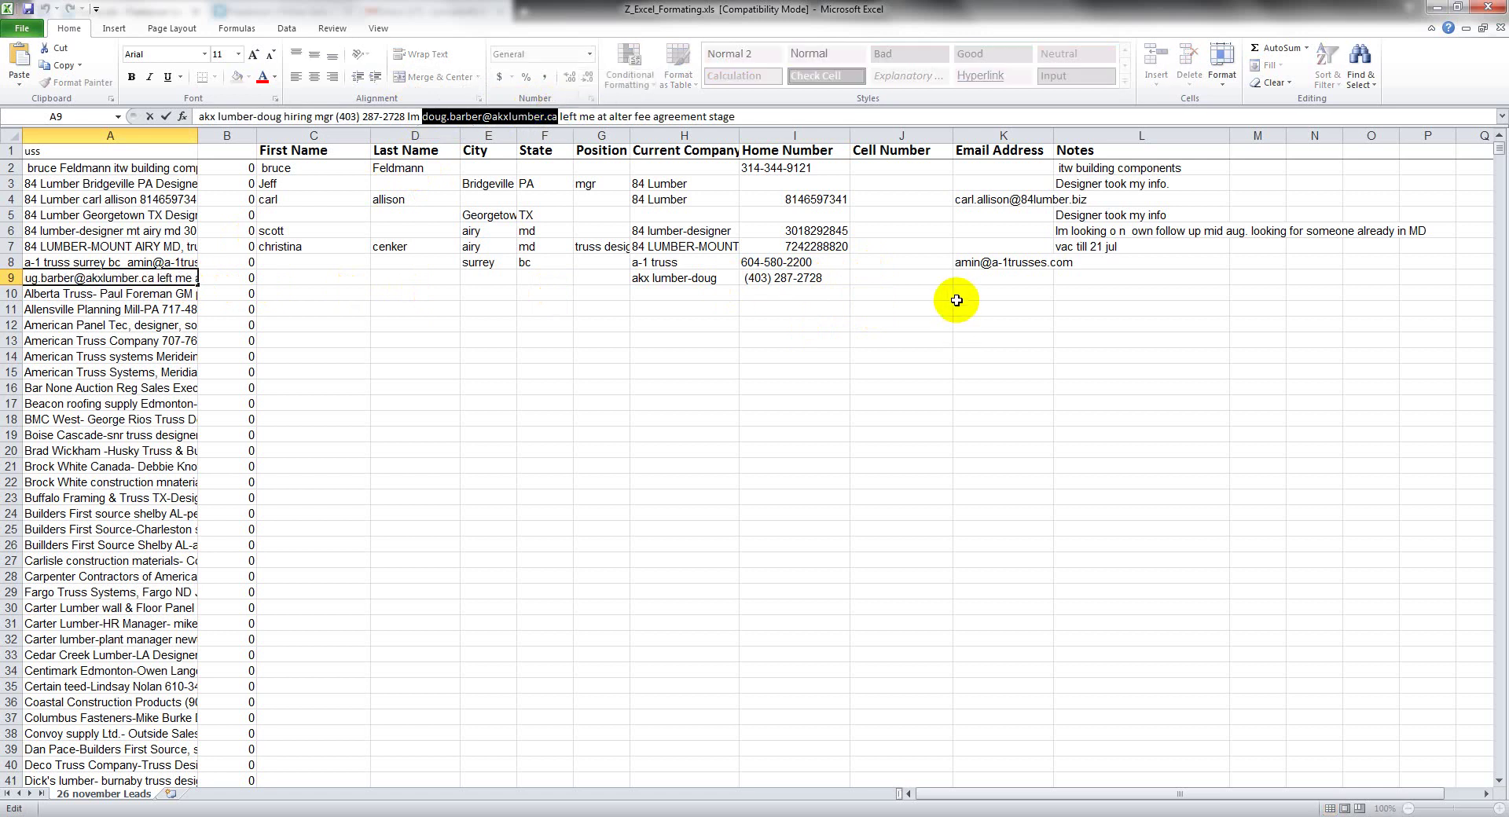
pyautogui.click(970, 279)
pyautogui.hotkey('ctrl', 'v')
# - Move the 'left me at alter fee agreement stage' remark into row 9's Notes and save
pyautogui.click(153, 279)
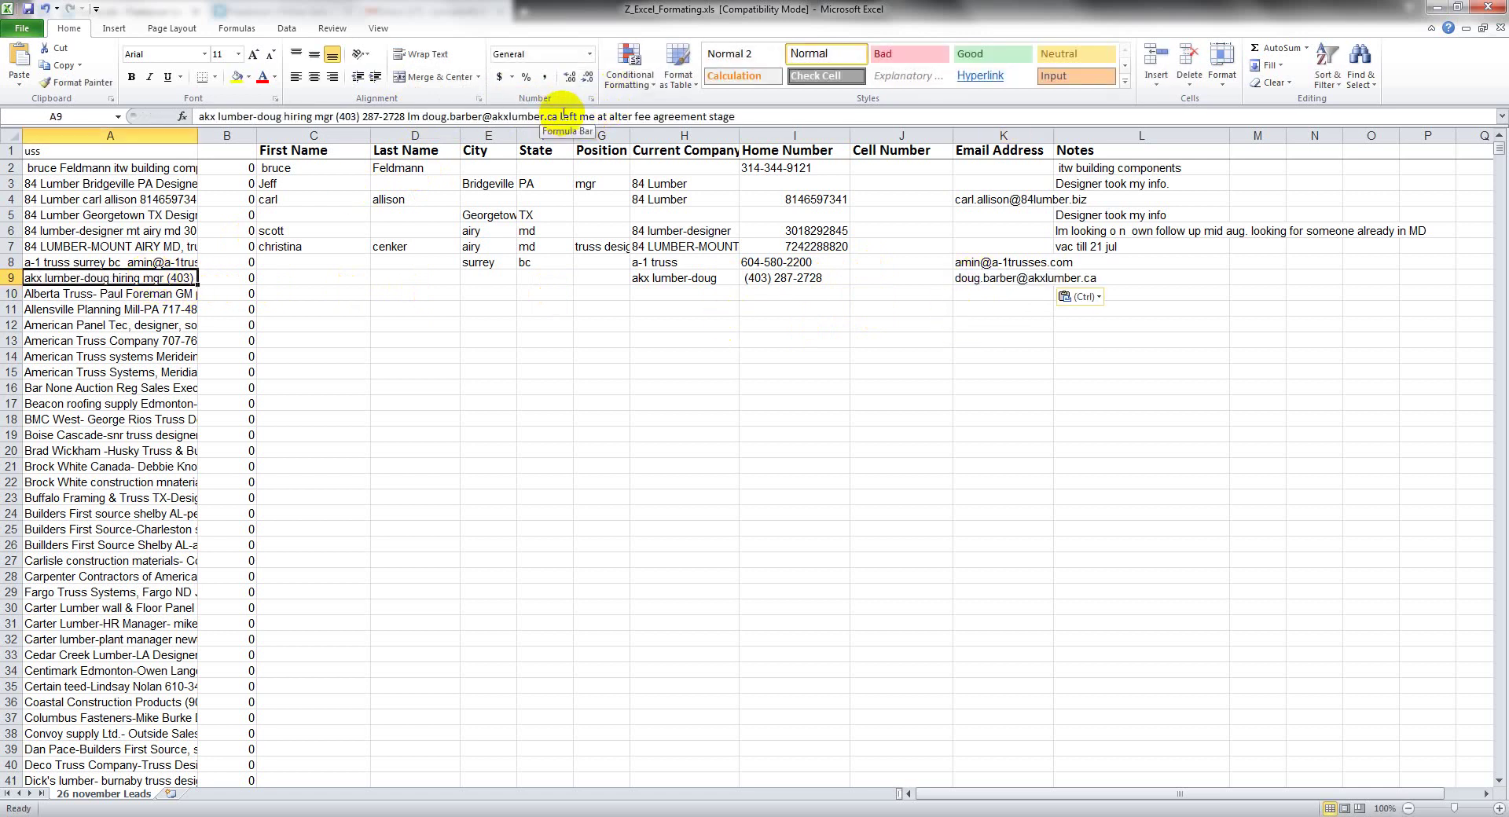
pyautogui.moveTo(561, 117); pyautogui.dragTo(818, 118)
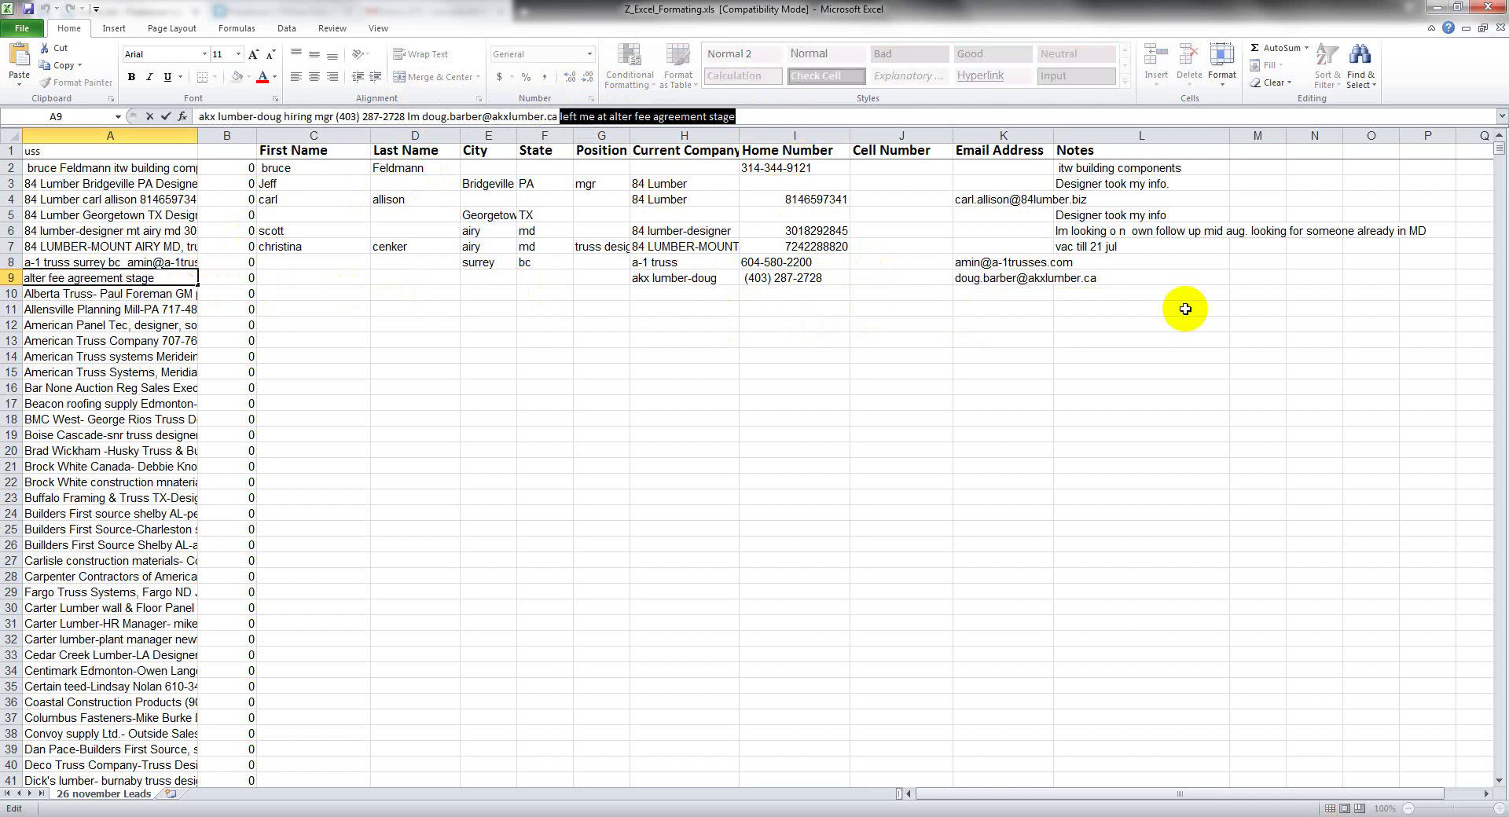
pyautogui.hotkey('ctrl', 'x')
pyautogui.click(1130, 279)
pyautogui.hotkey('ctrl', 'v')
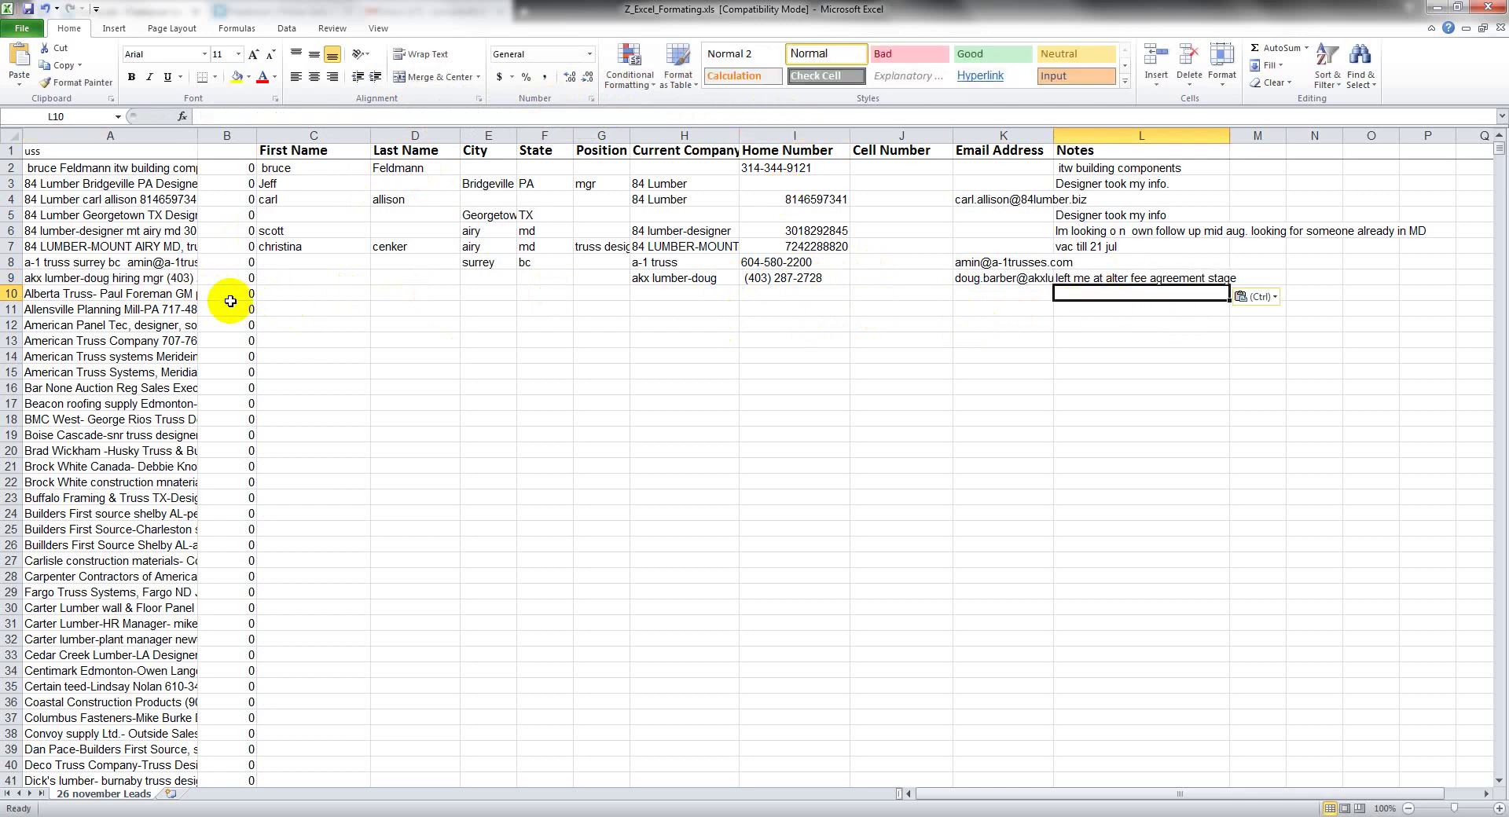
pyautogui.click(171, 301)
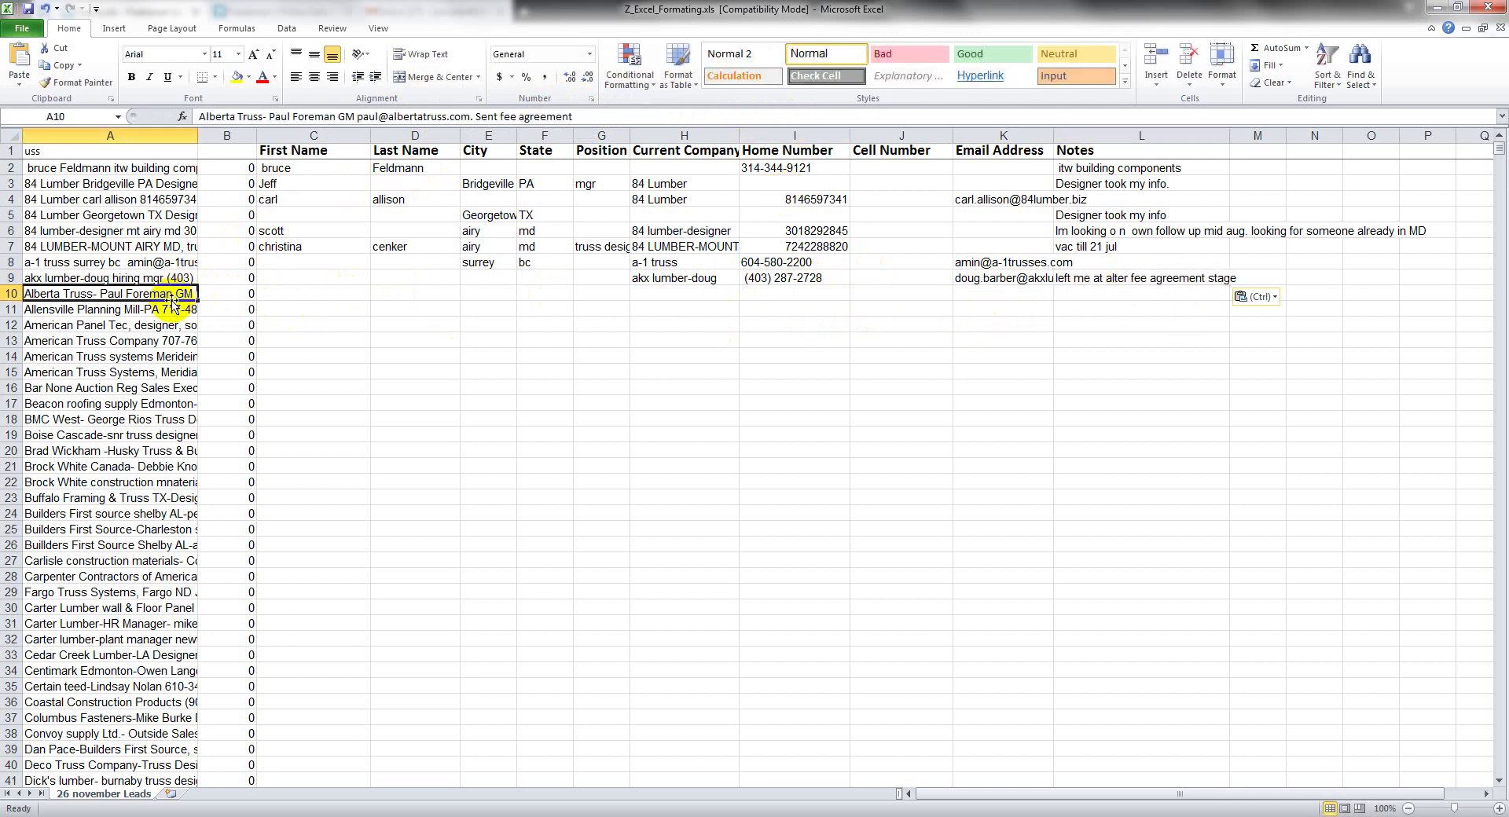
pyautogui.click(26, 10)
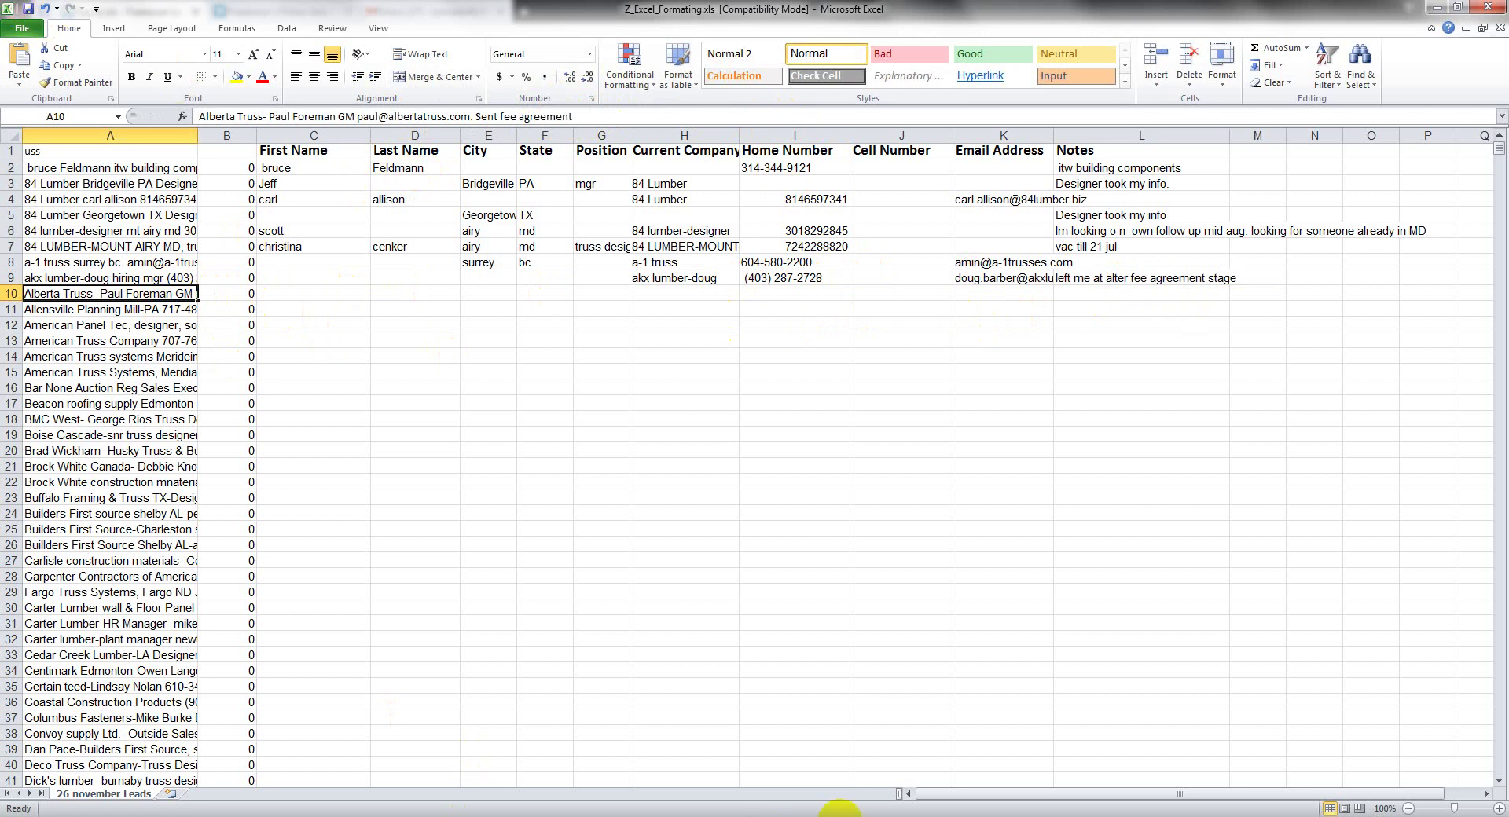